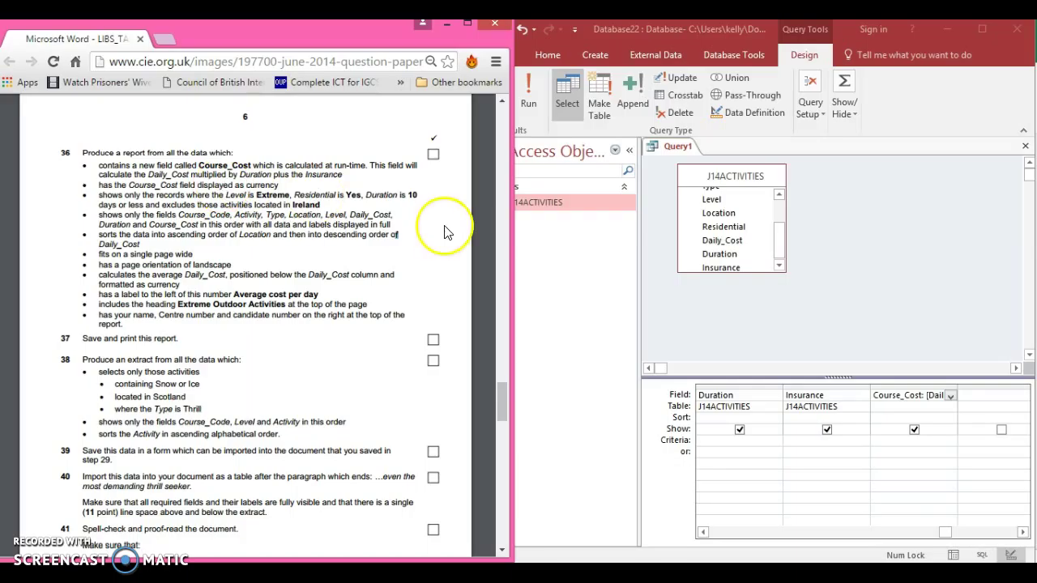
# Format the calculated Course_Cost field in the query as Euro with 2 decimal places.
pyautogui.rightClick(887, 413)
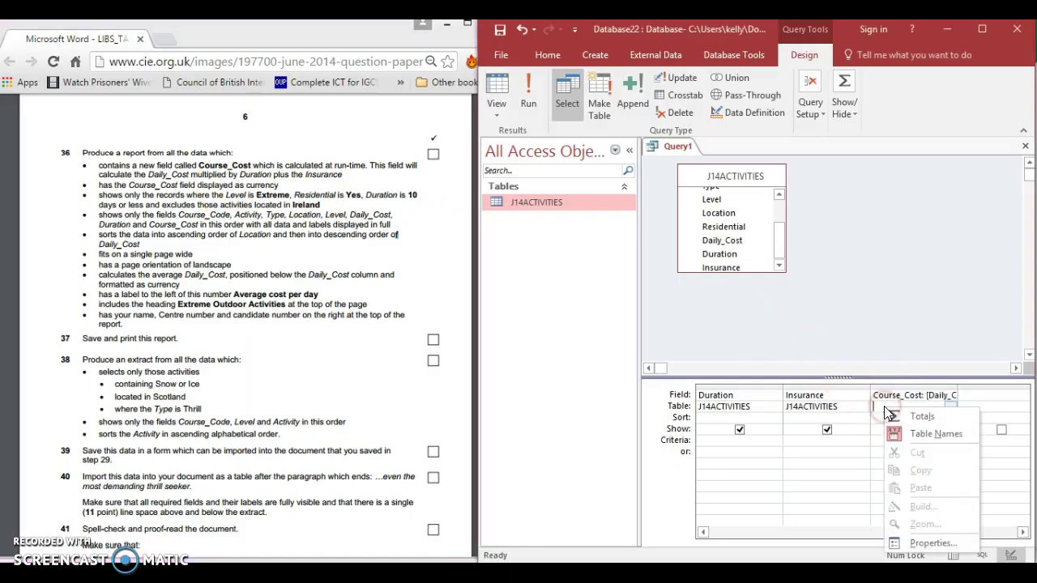
pyautogui.rightClick(884, 418)
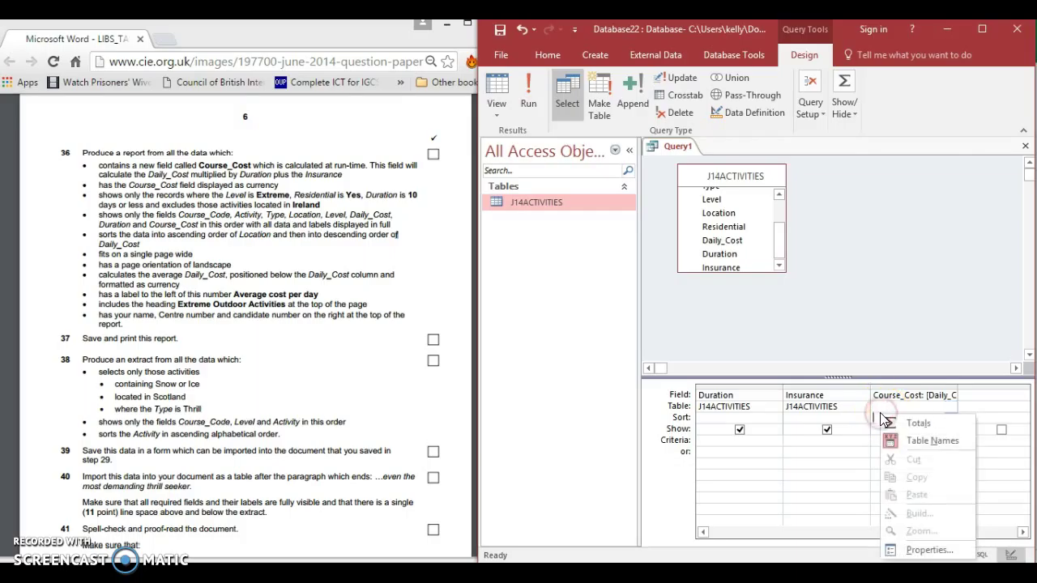
pyautogui.click(930, 550)
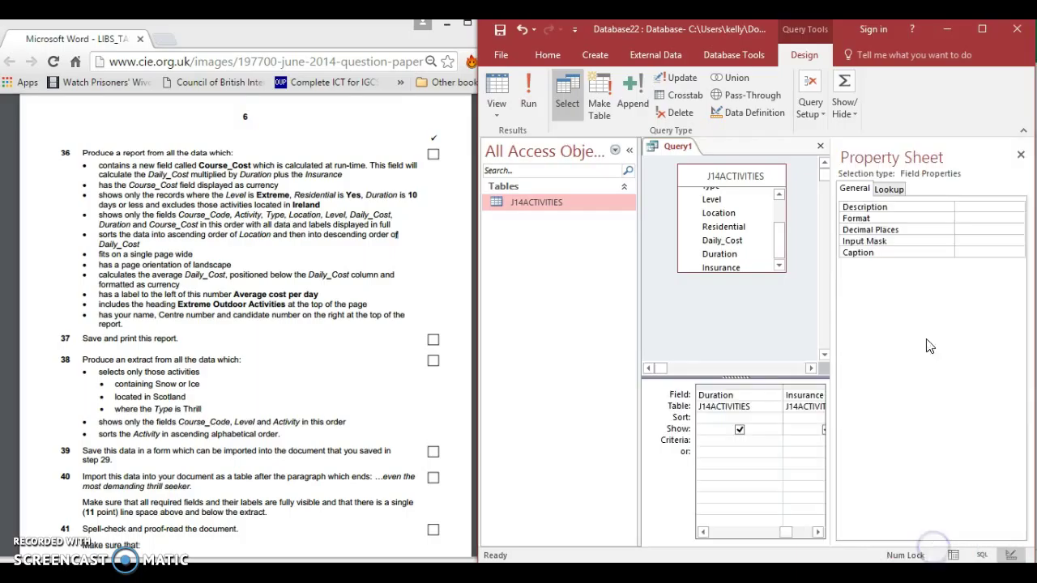
pyautogui.click(977, 217)
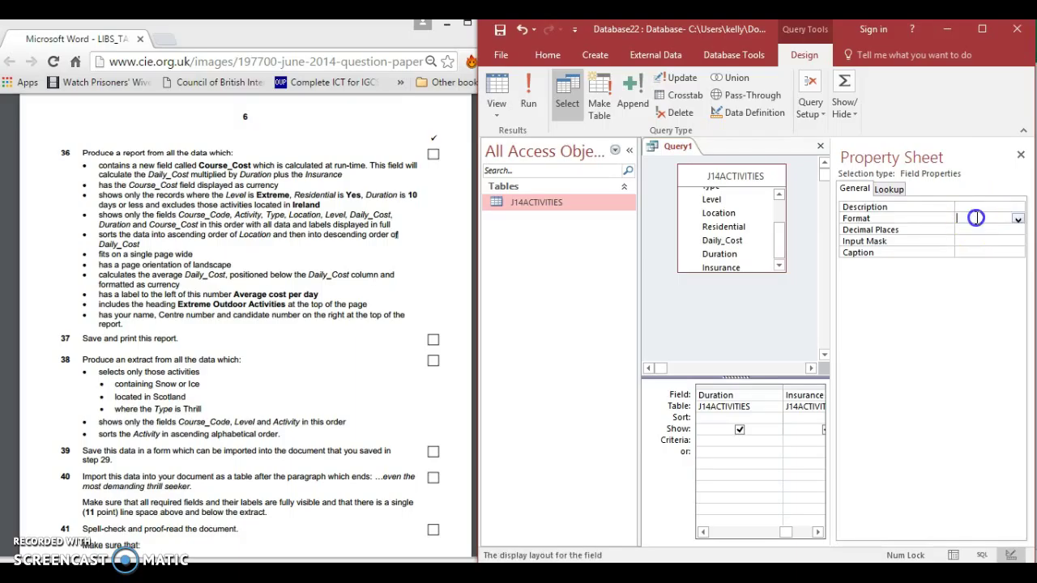
pyautogui.click(1016, 220)
pyautogui.click(995, 251)
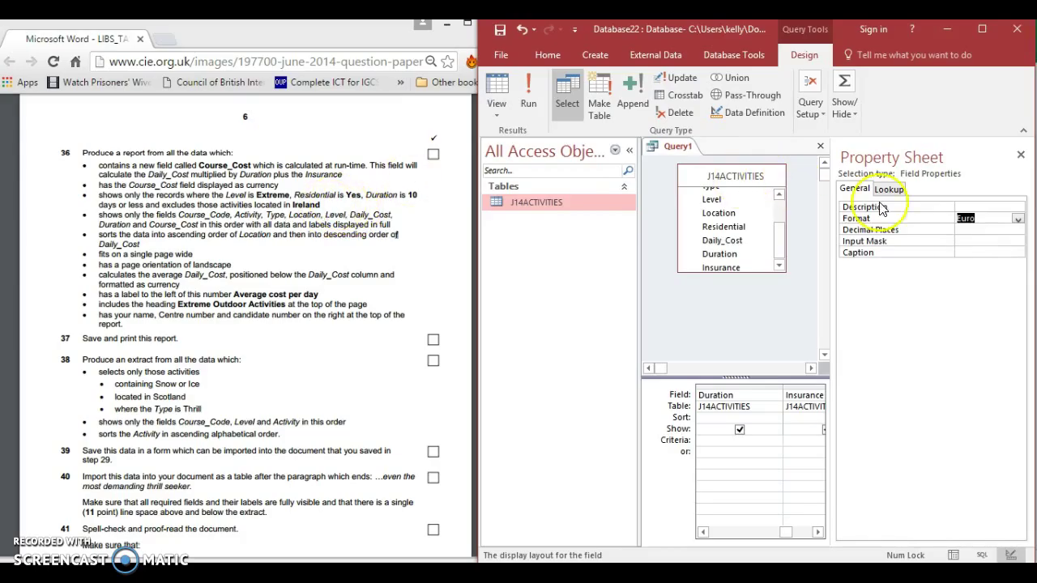
pyautogui.click(997, 231)
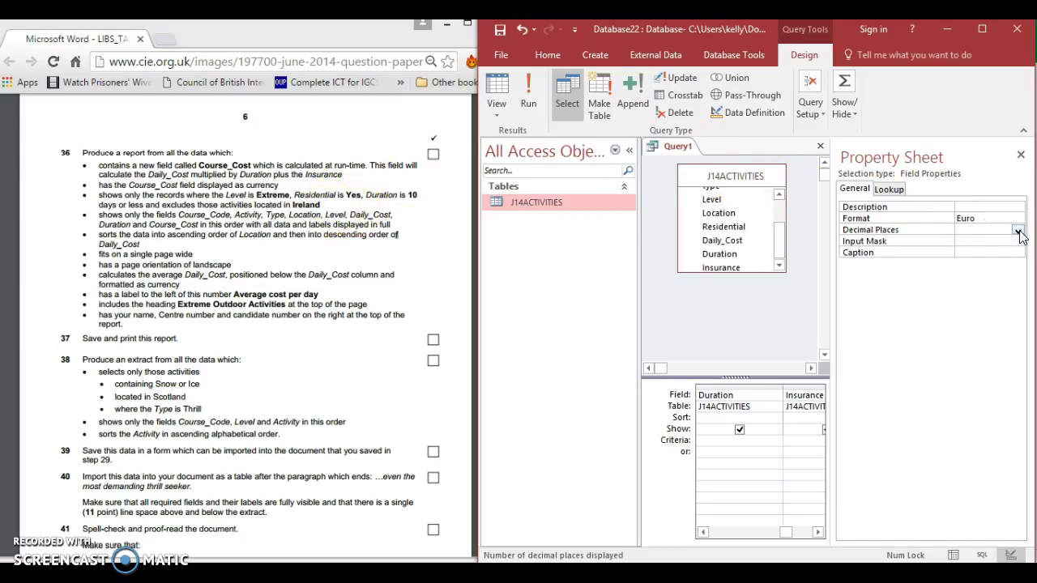
pyautogui.click(1018, 231)
pyautogui.click(988, 274)
pyautogui.click(1020, 154)
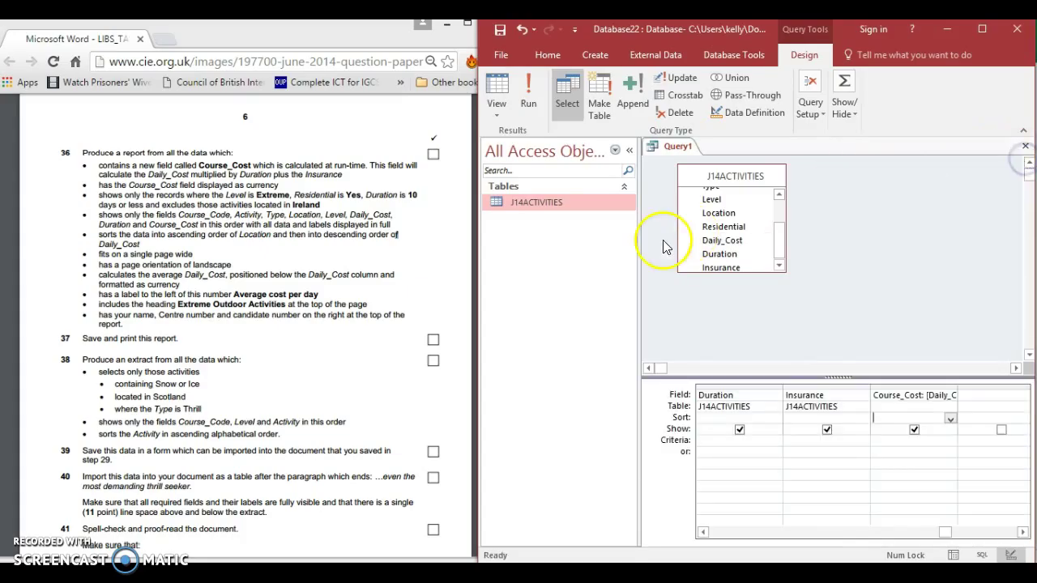
# Run the query and check how the Course_Cost values are displayed.
pyautogui.click(528, 90)
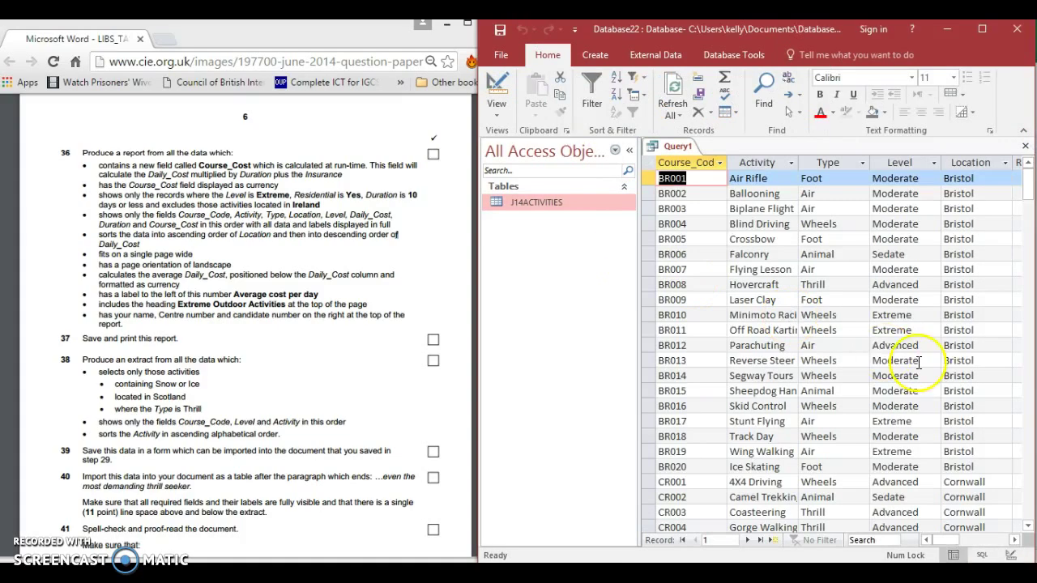
pyautogui.click(1003, 539)
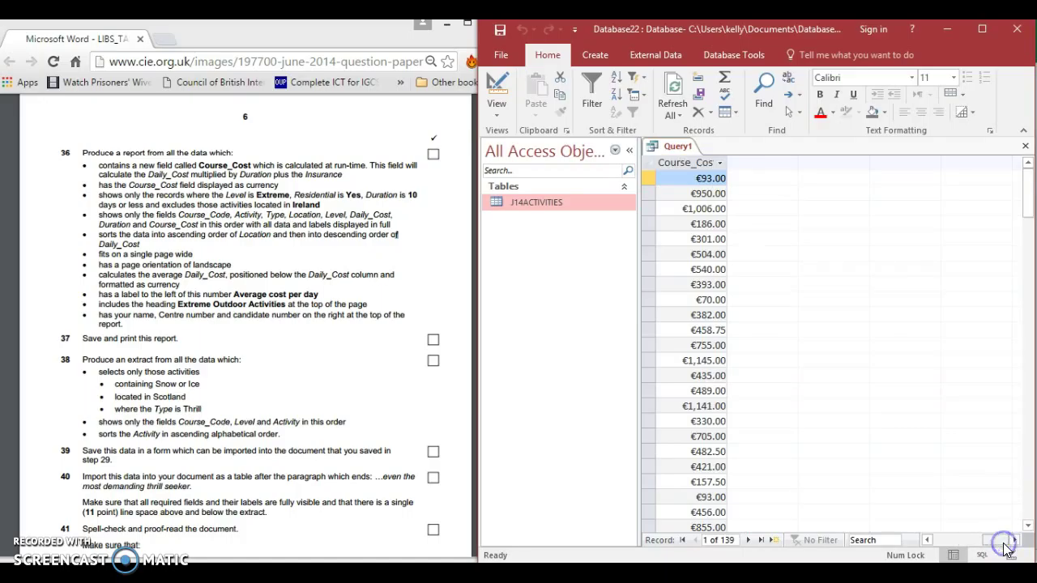
pyautogui.click(937, 540)
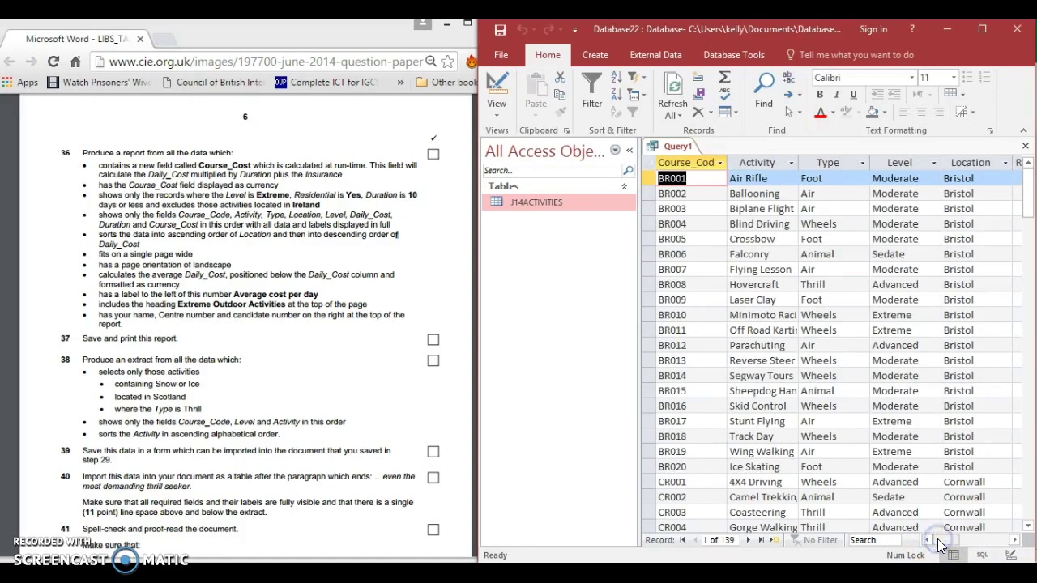
# Return to the query design and set the criteria to Extreme for Level and Yes for Residential.
pyautogui.click(509, 87)
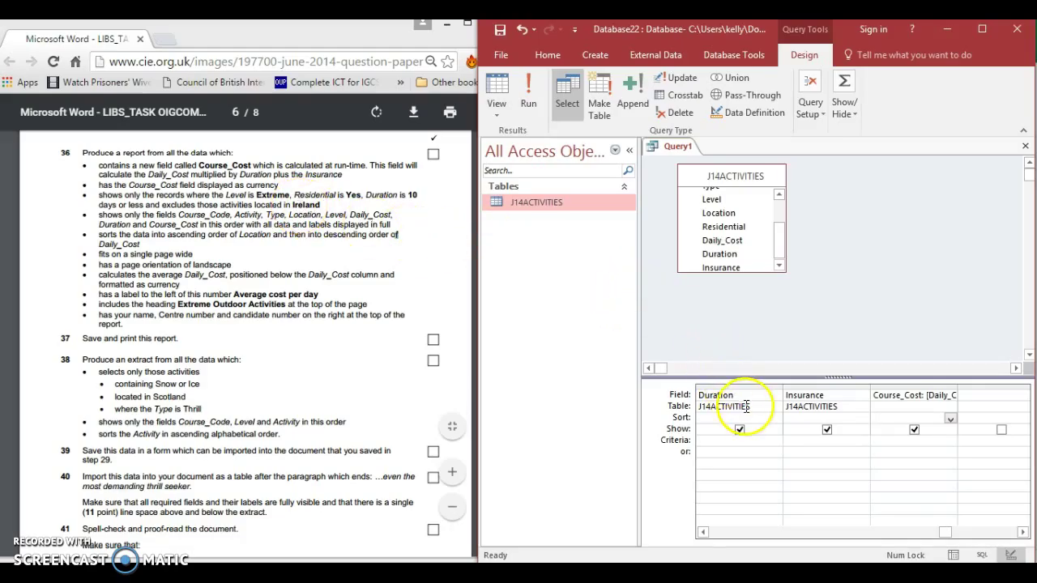
pyautogui.click(703, 532)
pyautogui.click(704, 532)
pyautogui.click(728, 441)
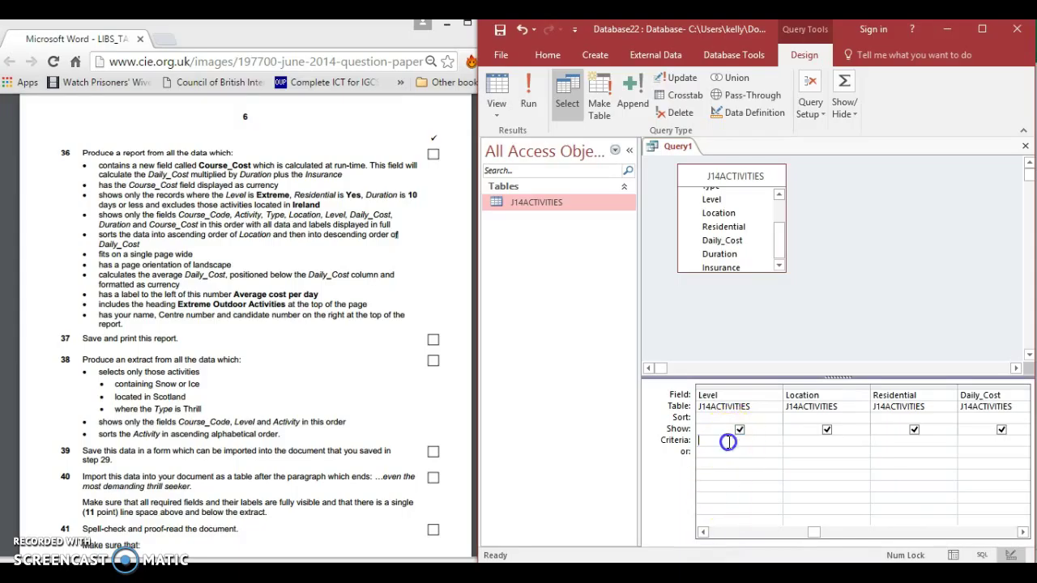
pyautogui.write('Extreme')
pyautogui.click(867, 441)
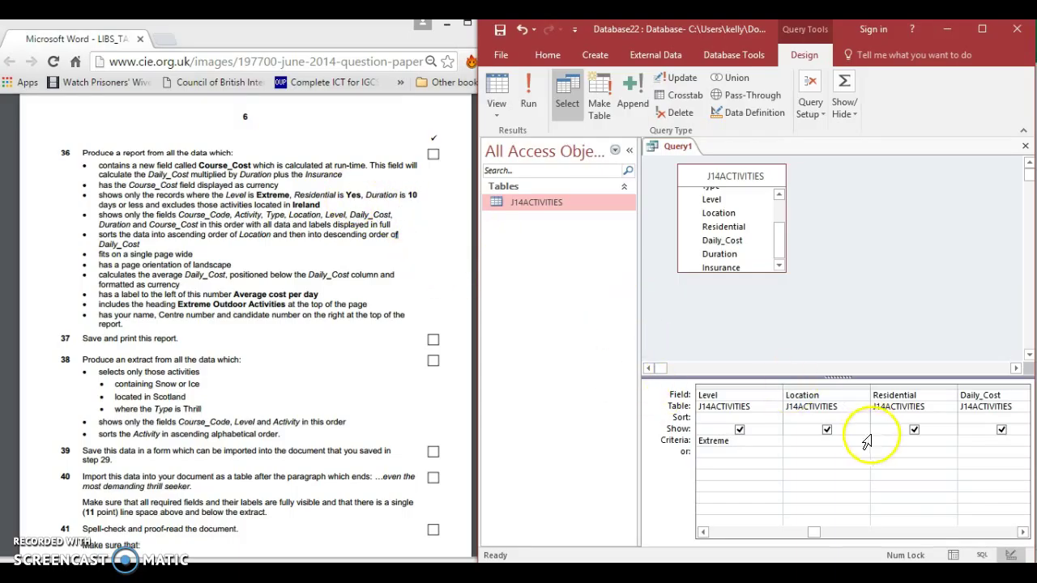
pyautogui.click(889, 438)
pyautogui.write('Yes')
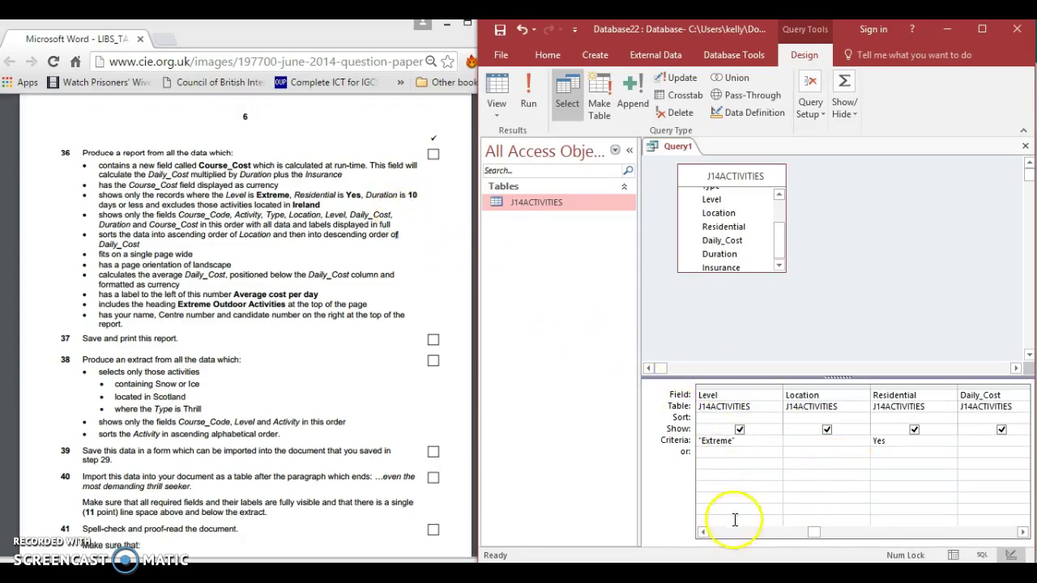
# Set the Duration criteria to =10 or <10 on separate criteria rows.
pyautogui.click(703, 532)
pyautogui.click(703, 532)
pyautogui.click(704, 533)
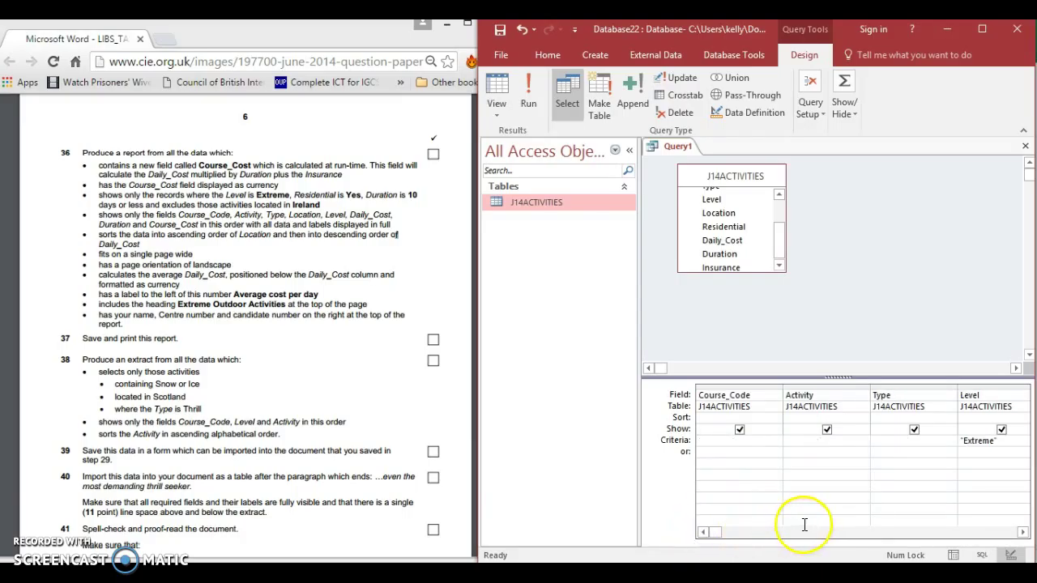
pyautogui.click(1023, 532)
pyautogui.click(1022, 533)
pyautogui.click(1023, 532)
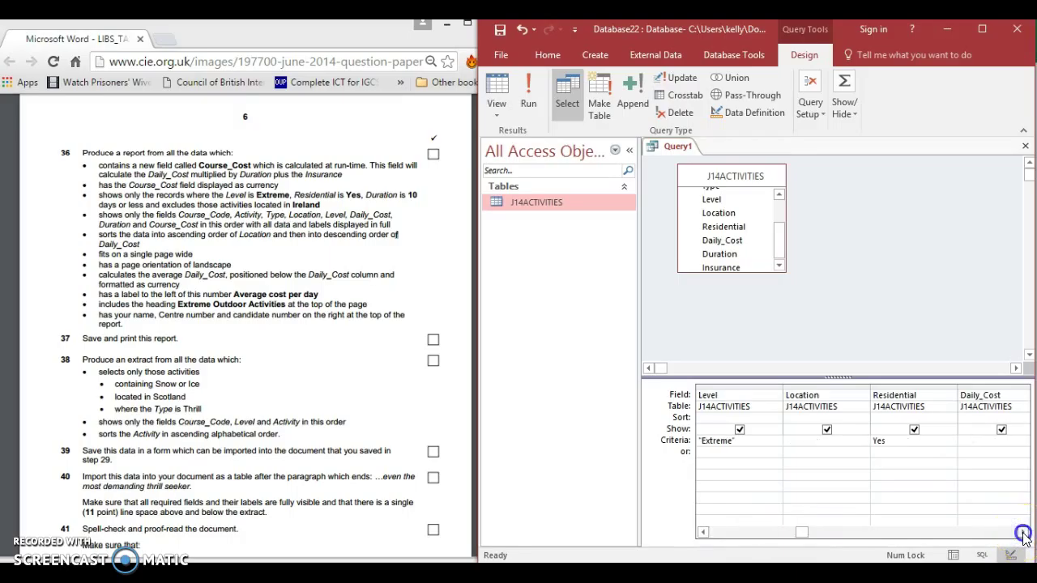
pyautogui.click(1022, 532)
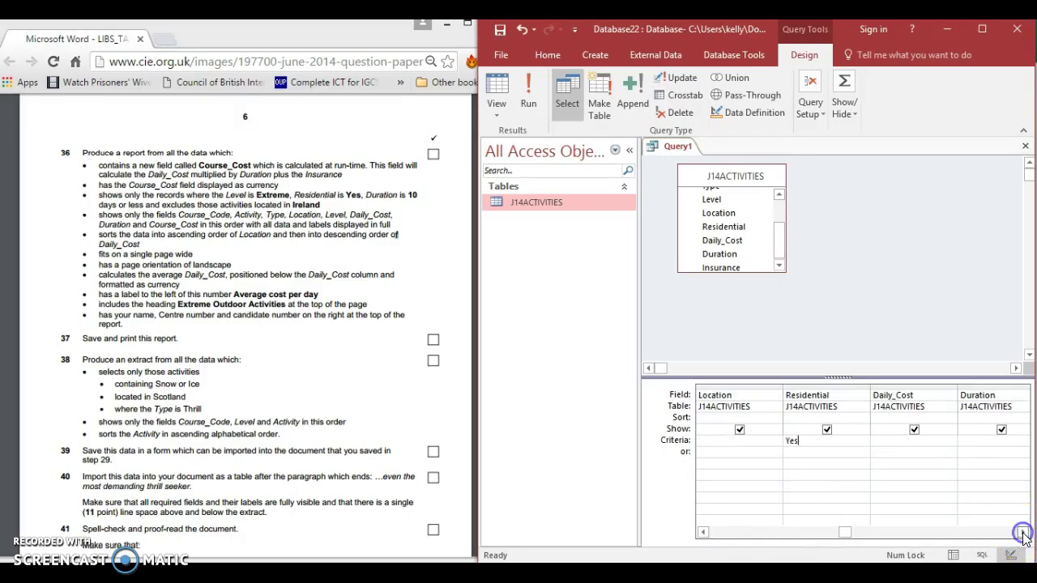
pyautogui.click(986, 443)
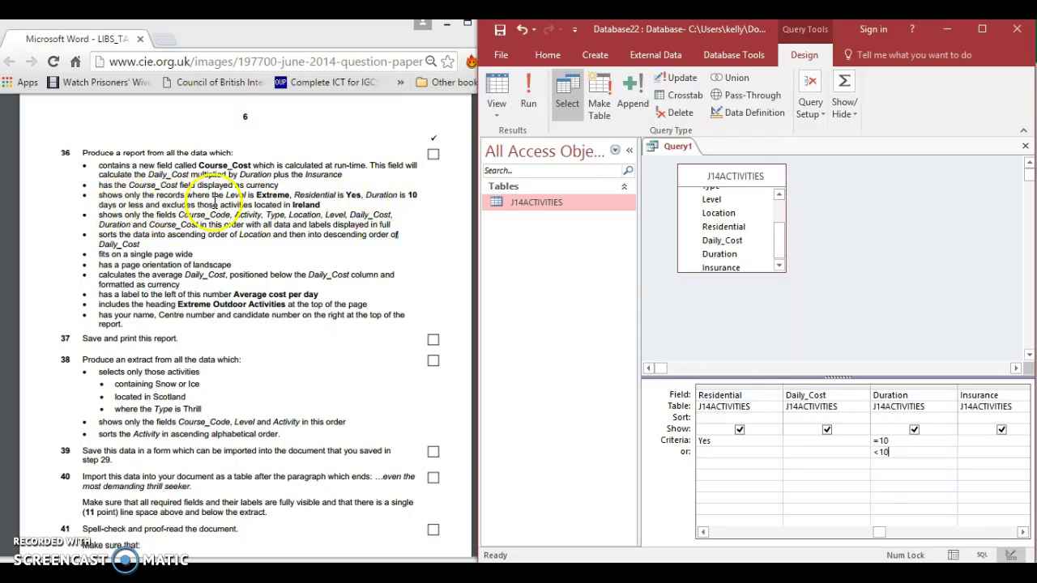
# Exclude Ireland by setting the Location criterion to NOT Ireland.
pyautogui.click(705, 532)
pyautogui.click(705, 533)
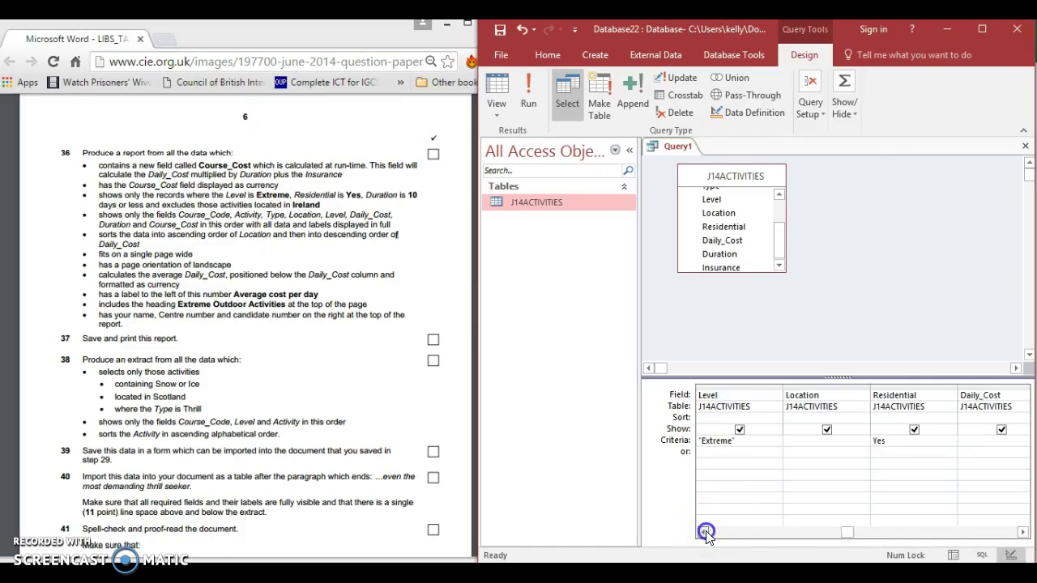
pyautogui.click(794, 445)
pyautogui.write('NO')
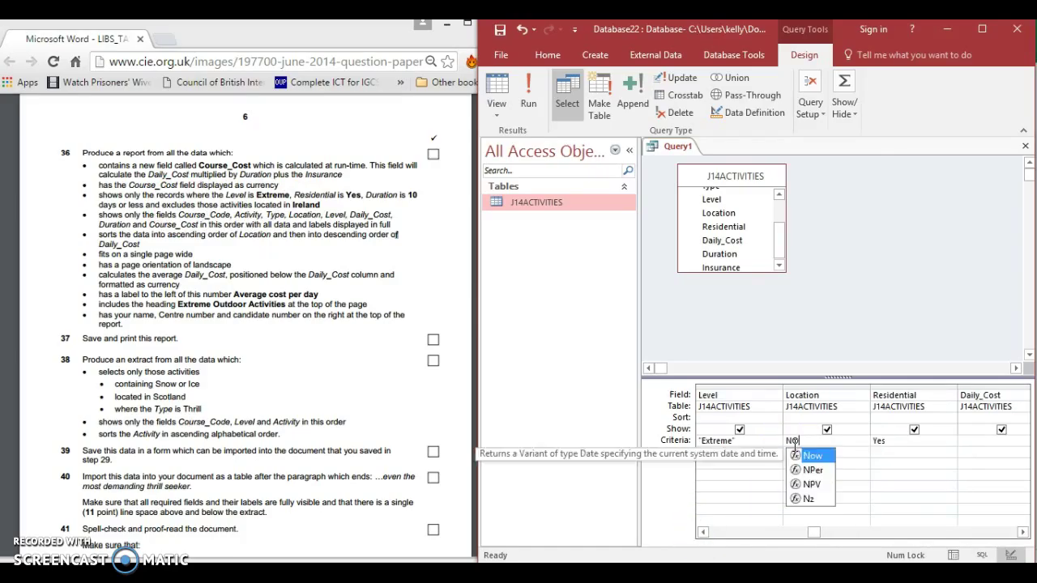
pyautogui.write('T Ireland')
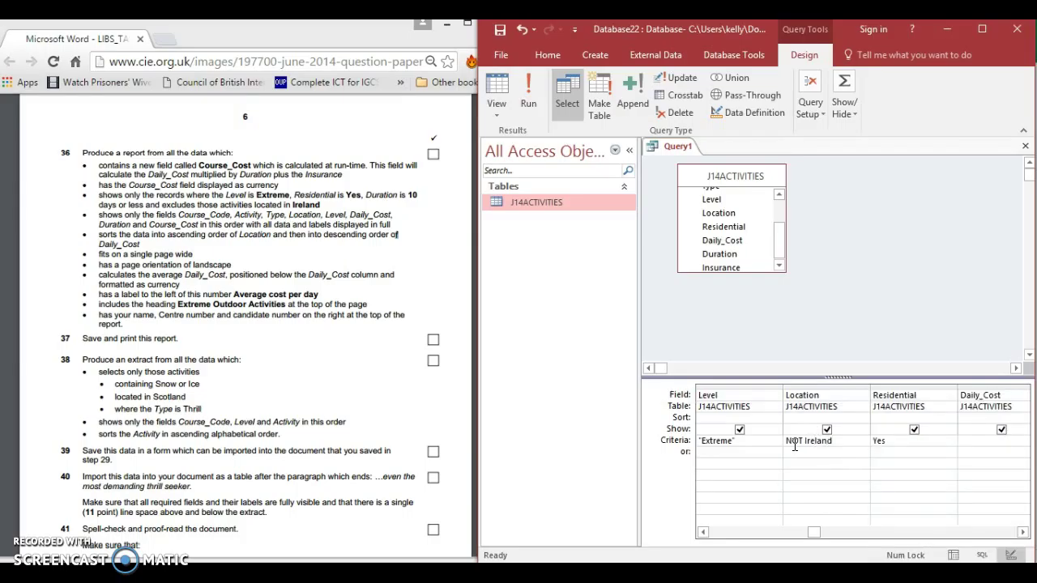
# Run the query and review the filtered records in a maximized window.
pyautogui.click(529, 99)
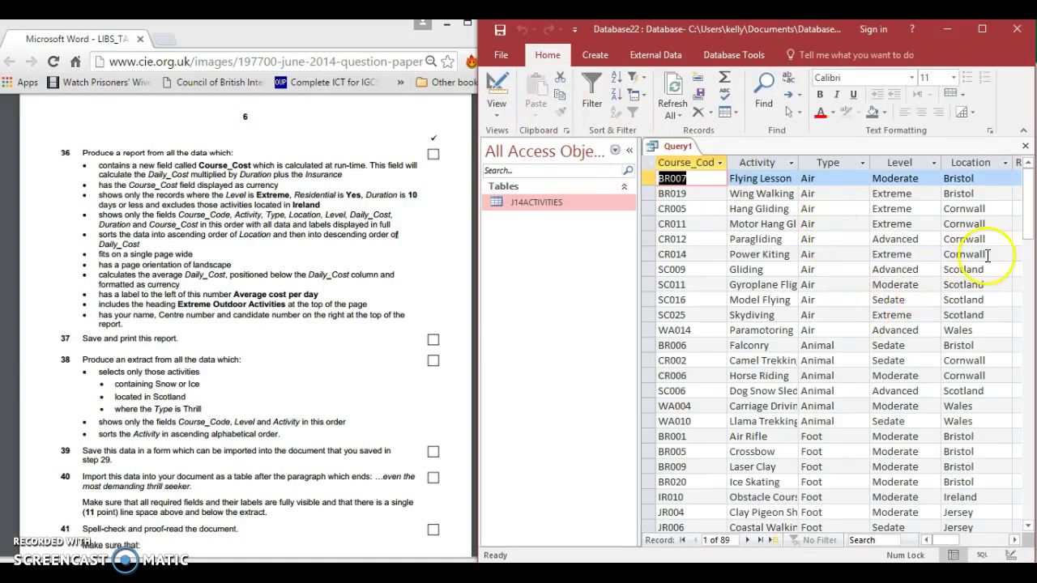
pyautogui.click(987, 27)
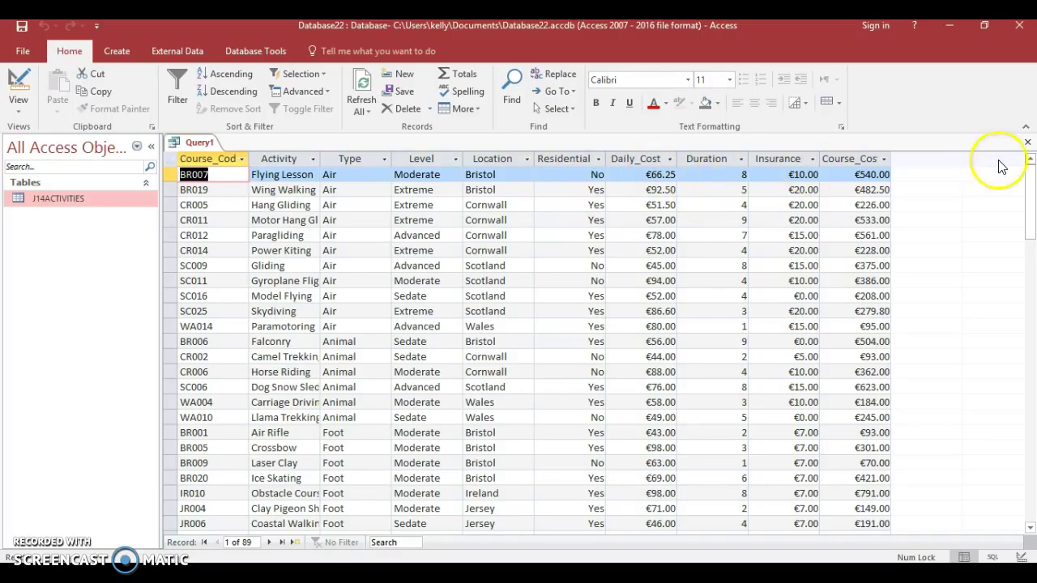
pyautogui.moveTo(1031, 188)
pyautogui.mouseDown()
pyautogui.moveTo(1032, 303)
pyautogui.moveTo(1031, 172)
pyautogui.mouseUp()
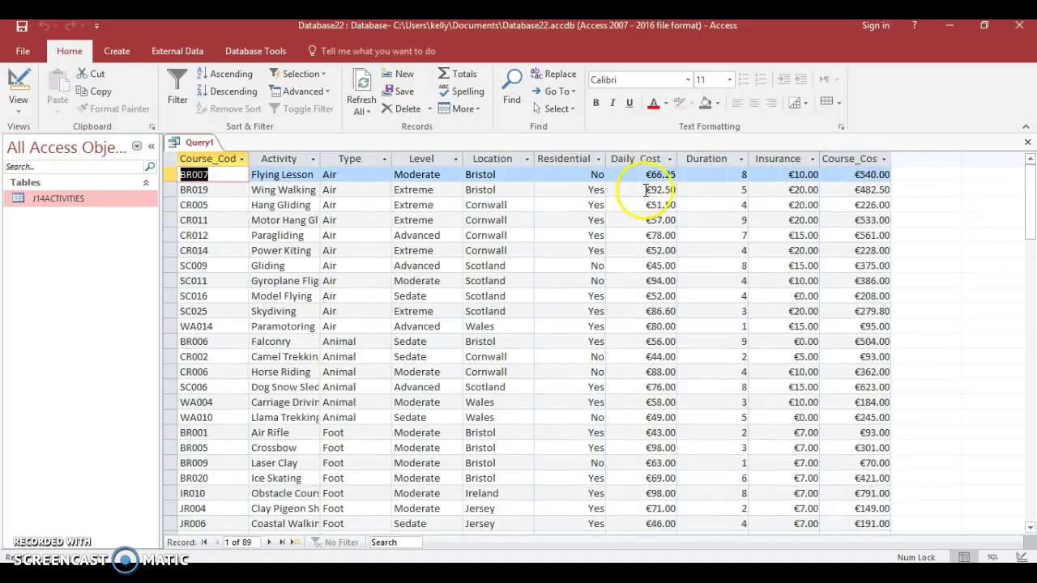
# Check the Residential criterion in the query design and rerun the query to inspect the records.
pyautogui.click(20, 81)
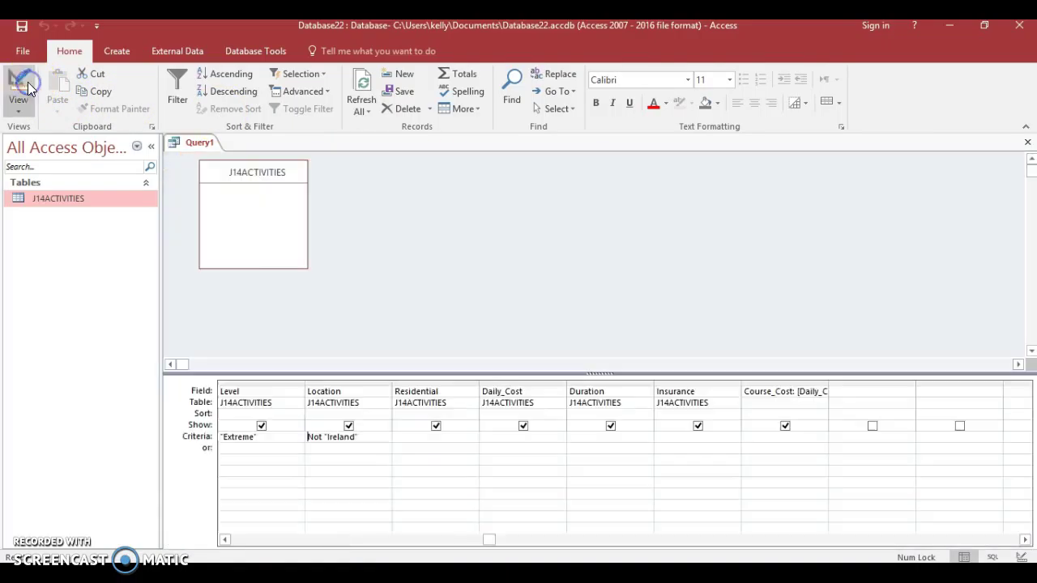
pyautogui.click(415, 439)
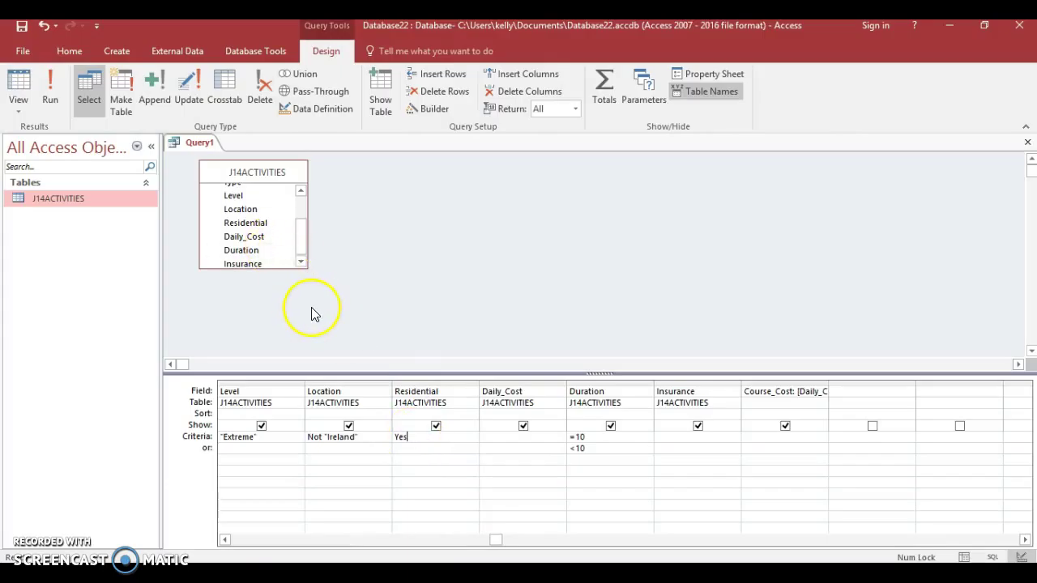
pyautogui.click(58, 93)
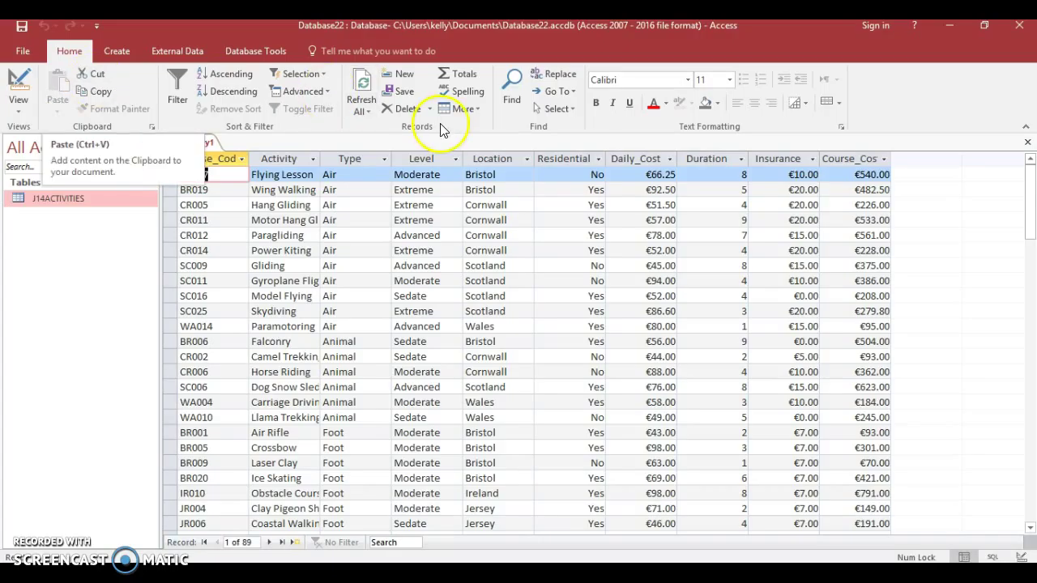
pyautogui.click(212, 141)
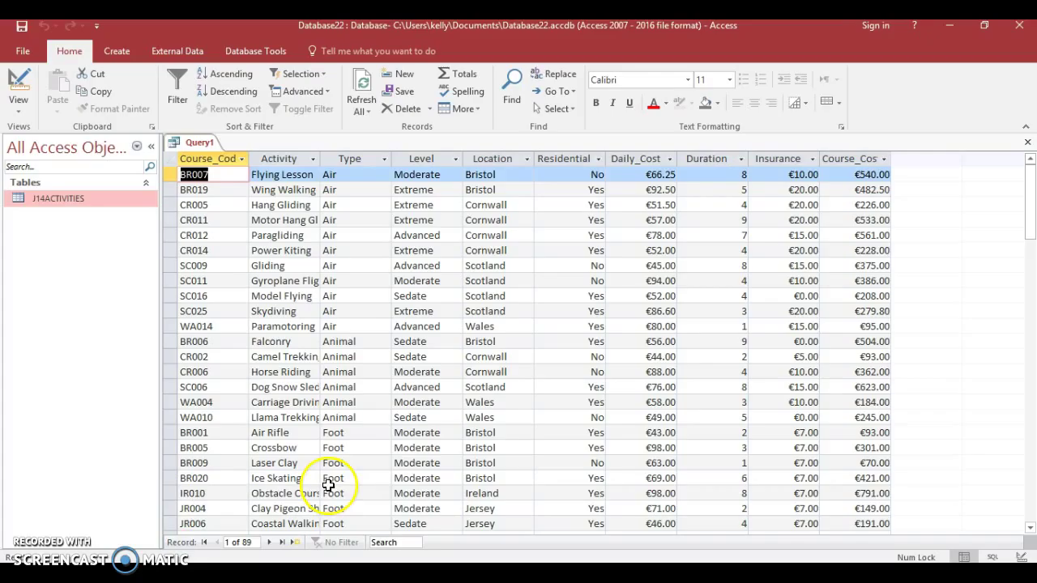
# Try True as the Residential criterion and run the query.
pyautogui.click(18, 85)
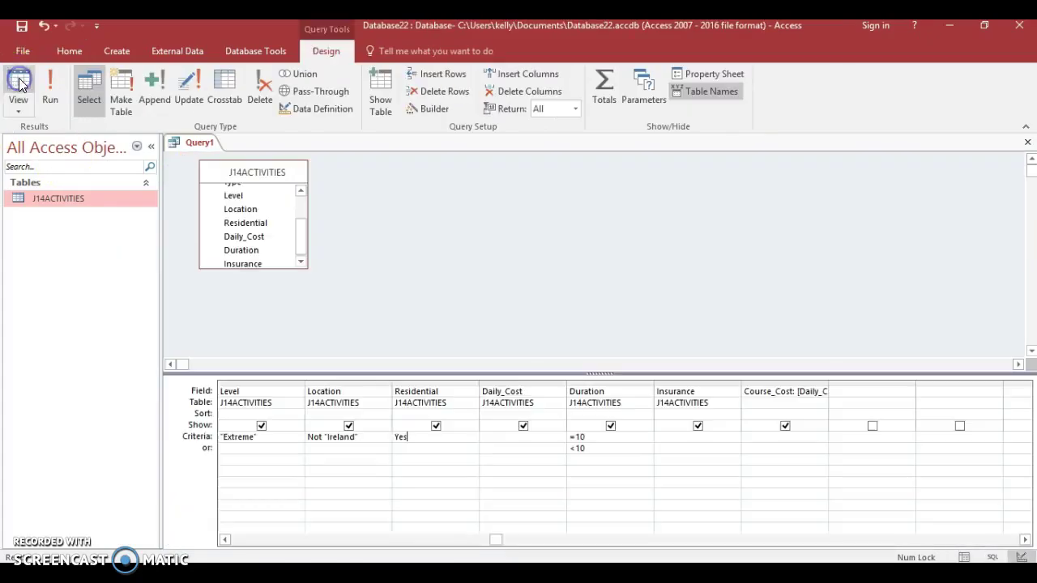
pyautogui.doubleClick(409, 437)
pyautogui.write('True')
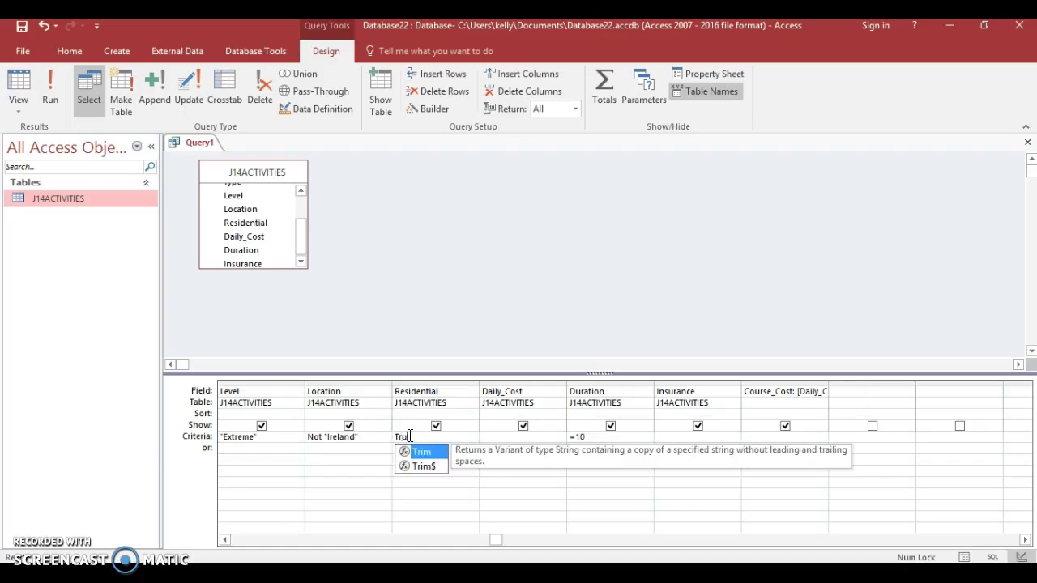
pyautogui.click(52, 89)
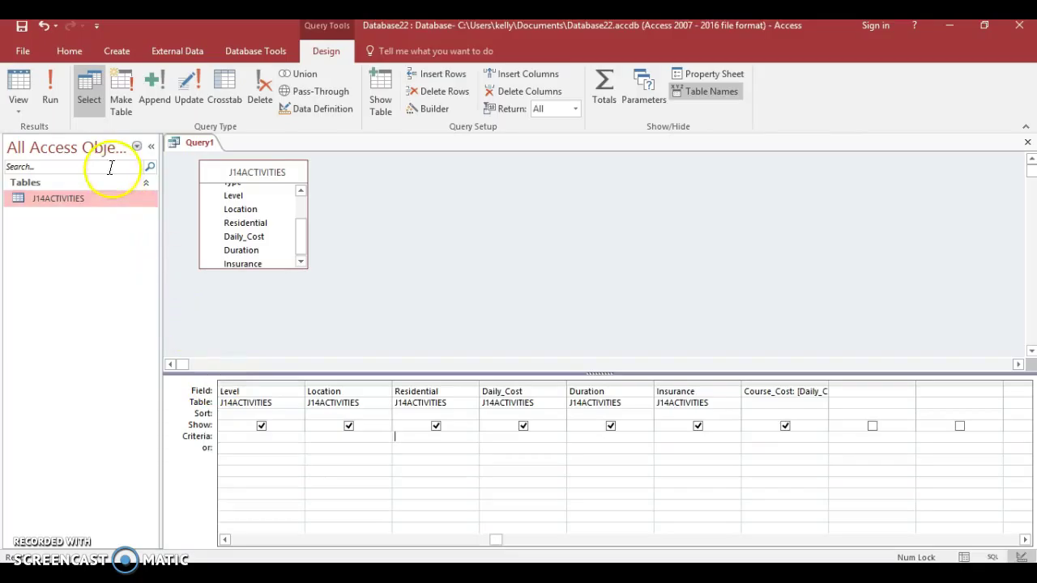
# Run the query without criteria, then rerun it with only the Residential criterion set to yes.
pyautogui.click(54, 97)
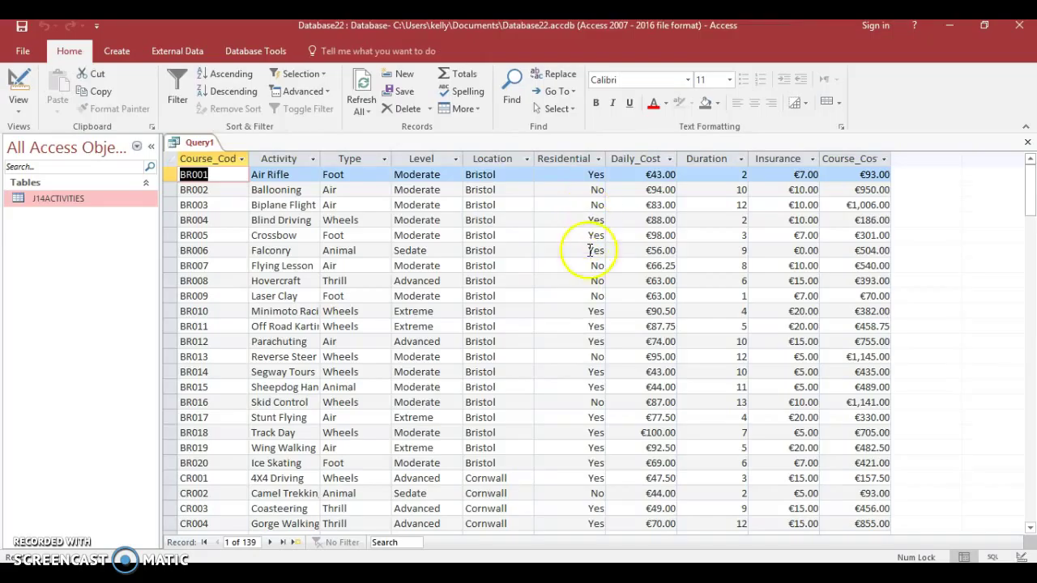
pyautogui.click(13, 81)
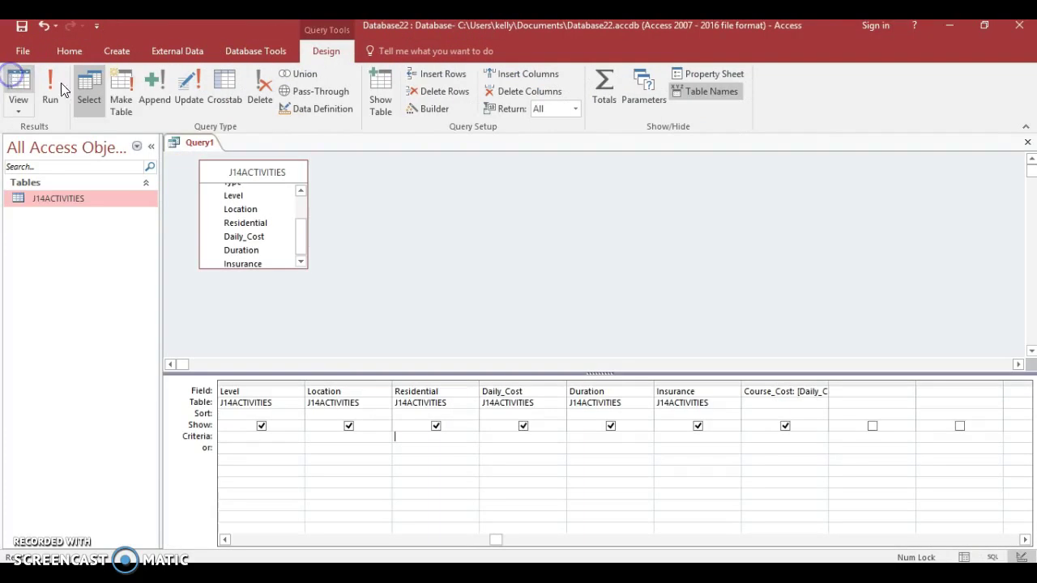
pyautogui.click(428, 439)
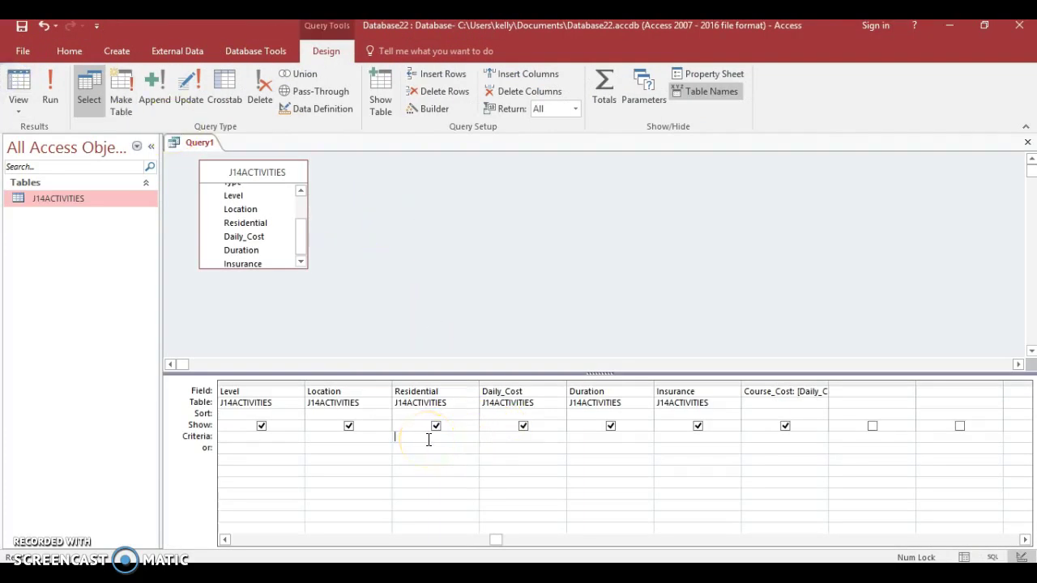
pyautogui.write('yes')
pyautogui.click(183, 186)
pyautogui.click(52, 92)
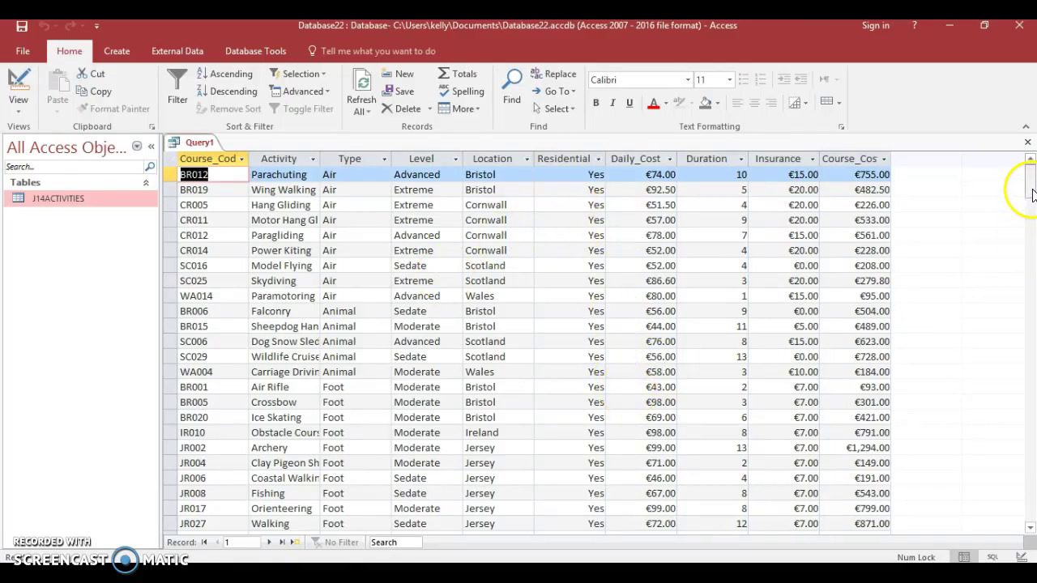
# Set the Location criterion to not ireland, run the query and look through the filtered records.
pyautogui.moveTo(1031, 192); pyautogui.dragTo(1031, 232)
pyautogui.moveTo(1031, 180); pyautogui.dragTo(1031, 180)
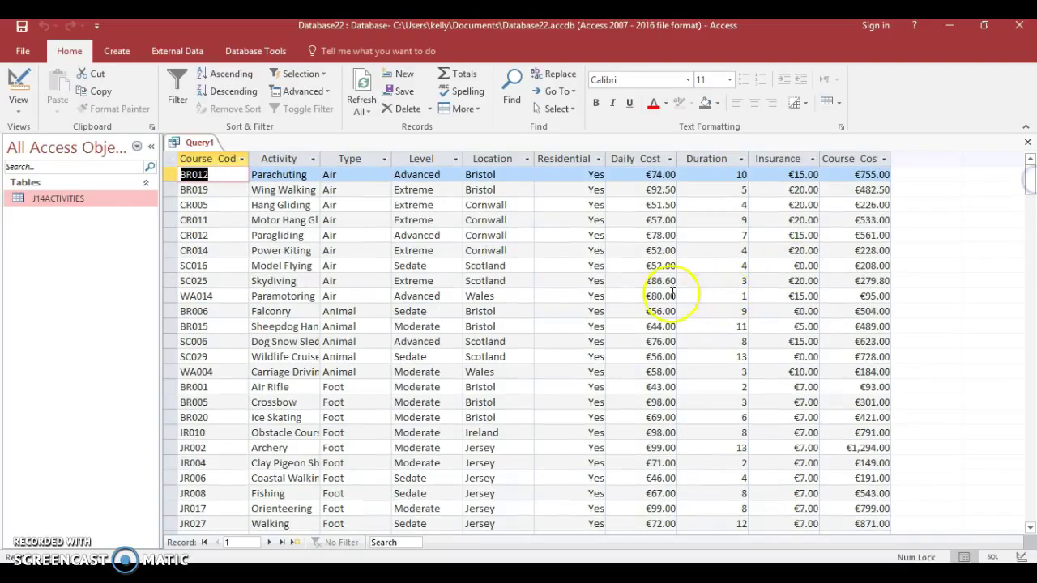
pyautogui.click(20, 95)
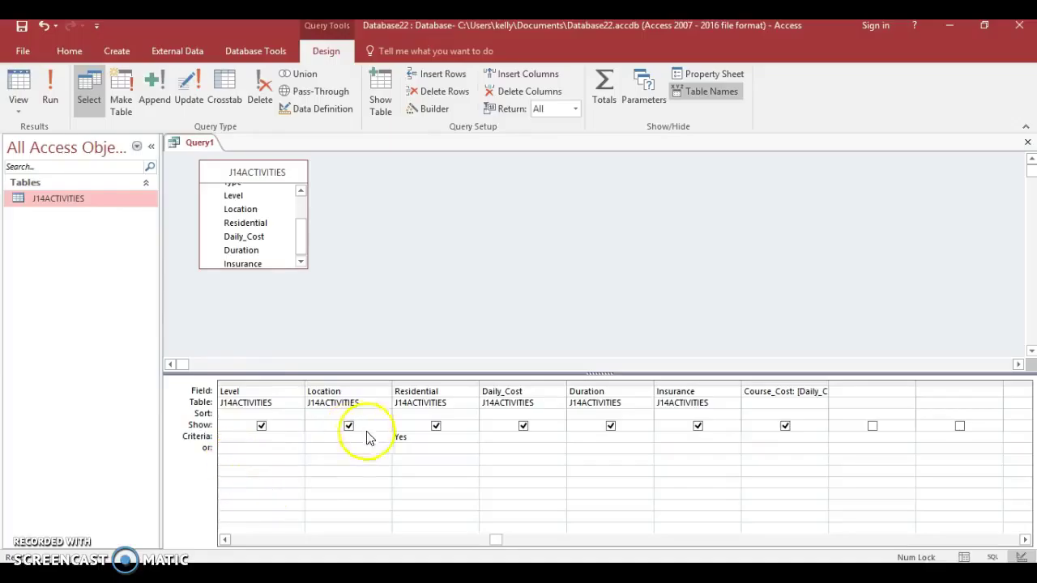
pyautogui.click(315, 436)
pyautogui.write('not ireland')
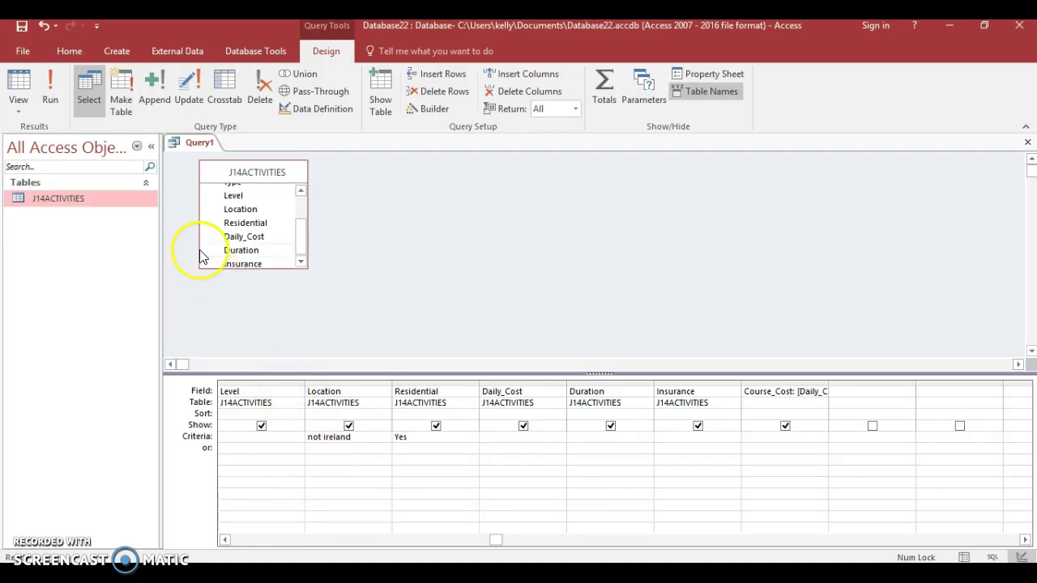
pyautogui.click(62, 99)
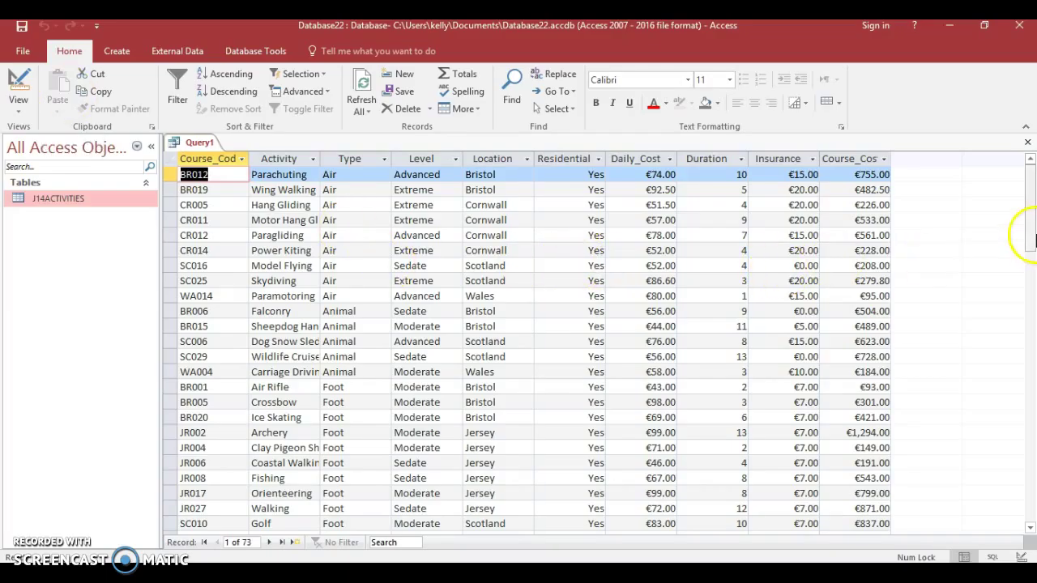
pyautogui.click(1029, 197)
pyautogui.moveTo(1029, 197)
pyautogui.mouseDown()
pyautogui.moveTo(1031, 398)
pyautogui.moveTo(1029, 185)
pyautogui.mouseUp()
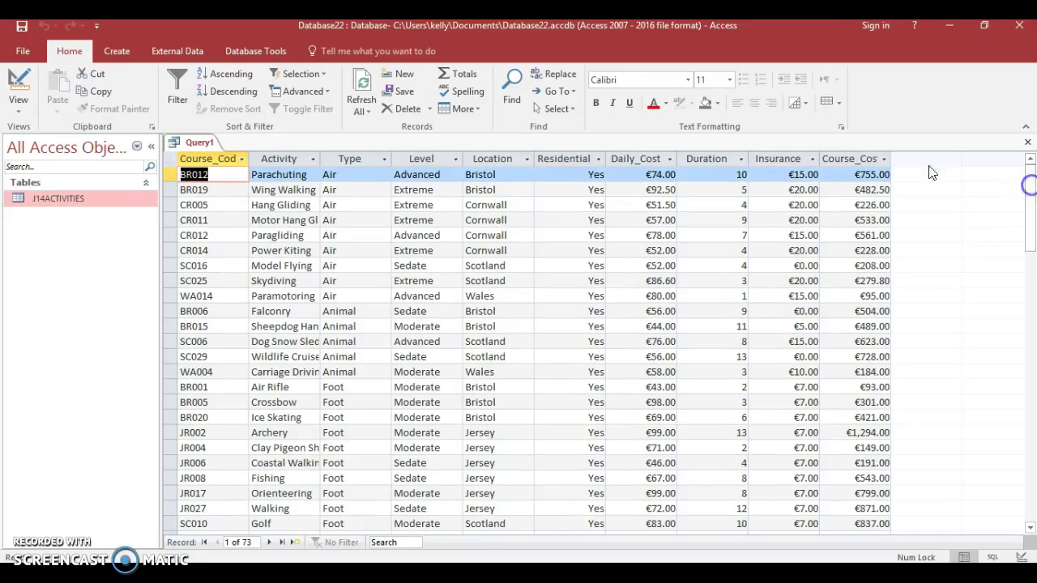
# Set the Level criterion to Extreme, run the query and look through the filtered records.
pyautogui.click(18, 85)
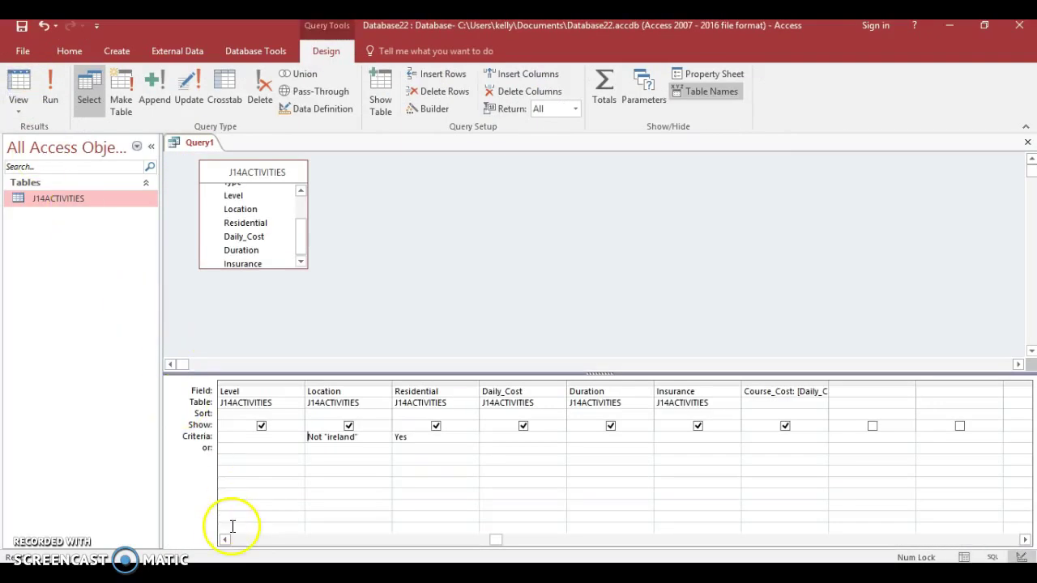
pyautogui.click(235, 438)
pyautogui.write('Extreme')
pyautogui.click(235, 438)
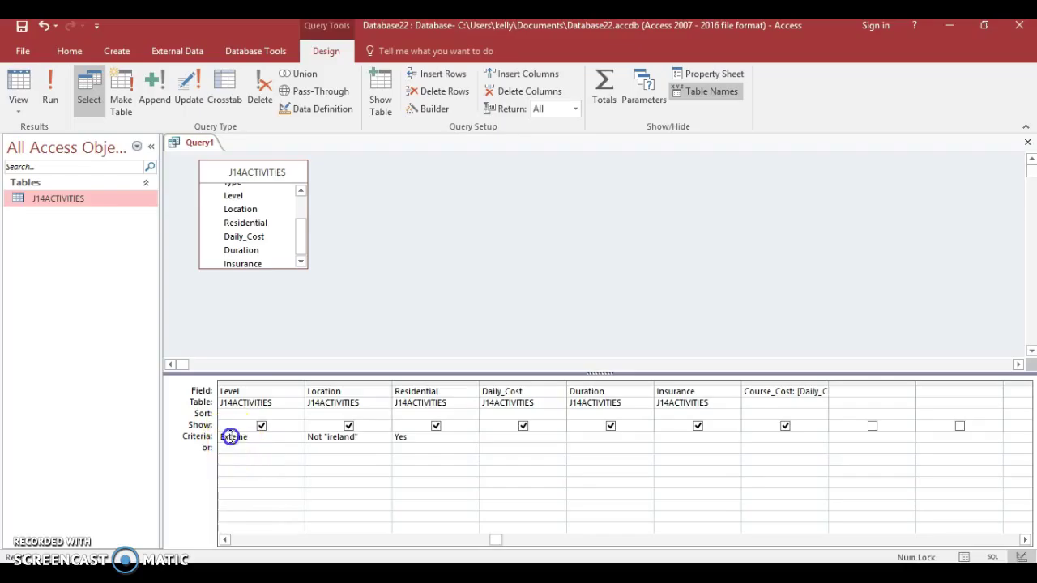
pyautogui.click(46, 75)
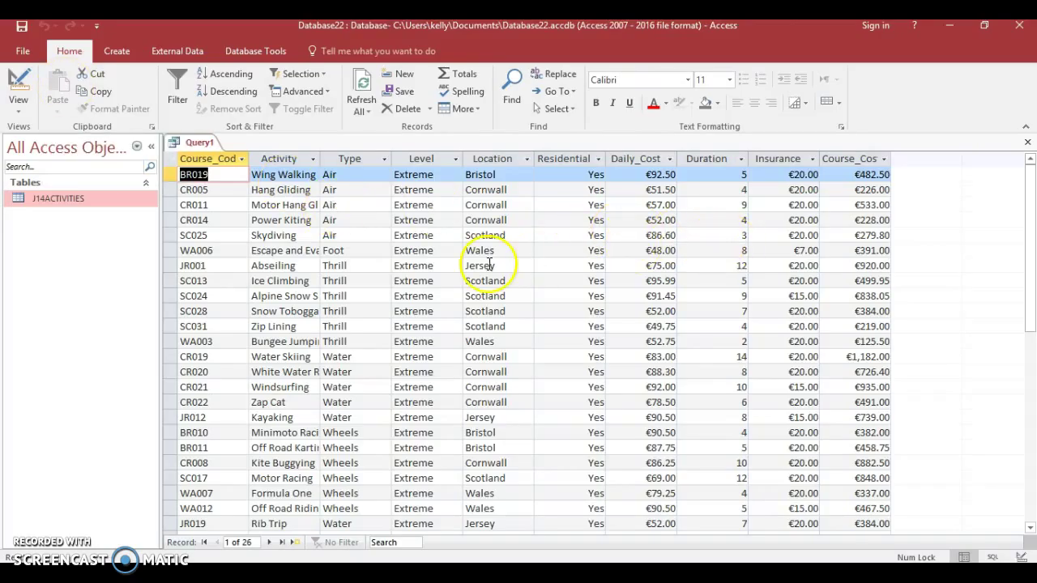
pyautogui.moveTo(1029, 202)
pyautogui.mouseDown()
pyautogui.moveTo(1027, 256)
pyautogui.moveTo(1028, 202)
pyautogui.mouseUp()
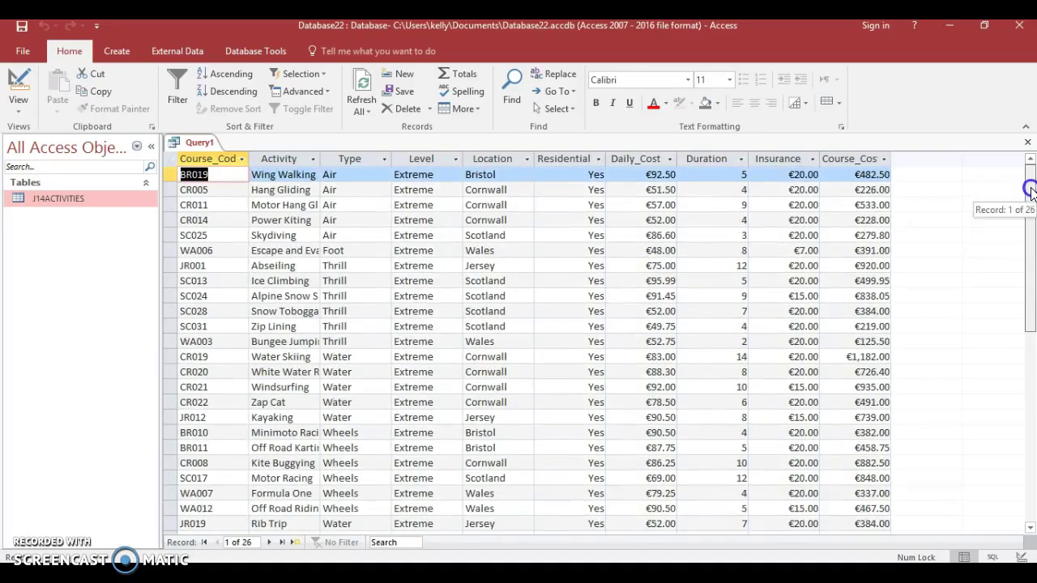
# Set the Duration criterion to =10 or <10 and run the query.
pyautogui.click(28, 86)
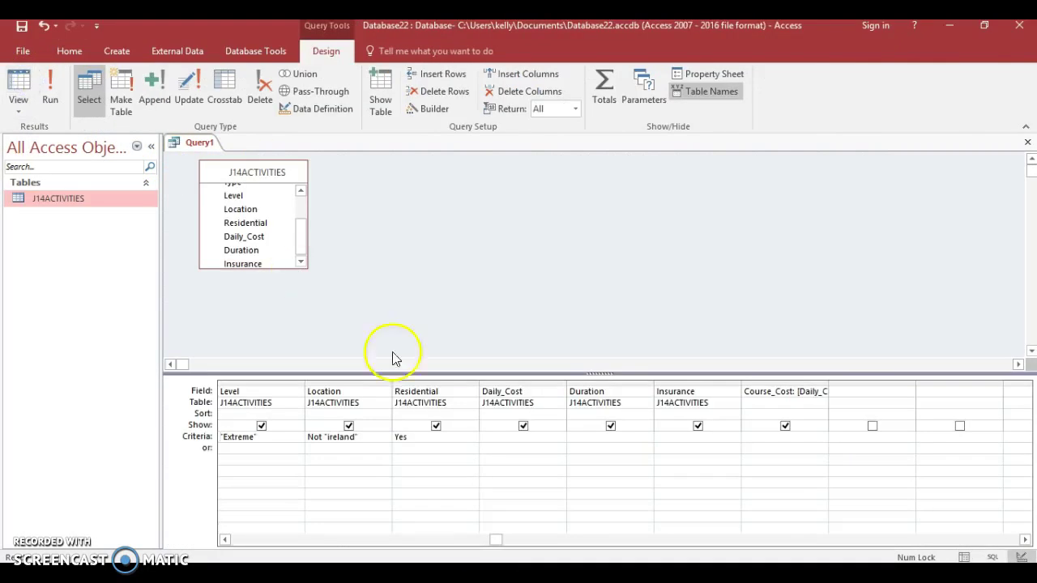
pyautogui.click(591, 445)
pyautogui.click(591, 436)
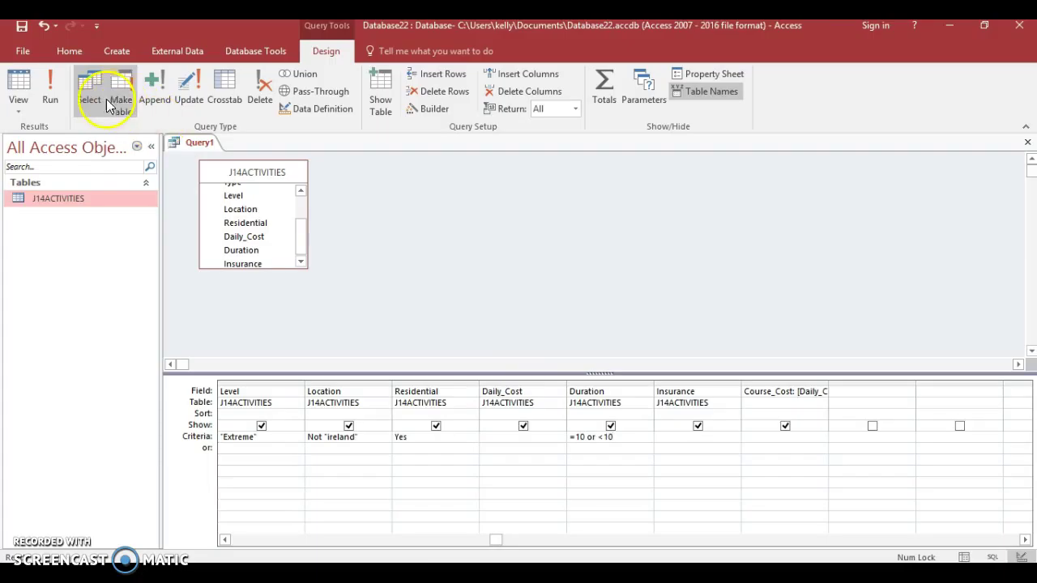
pyautogui.click(58, 83)
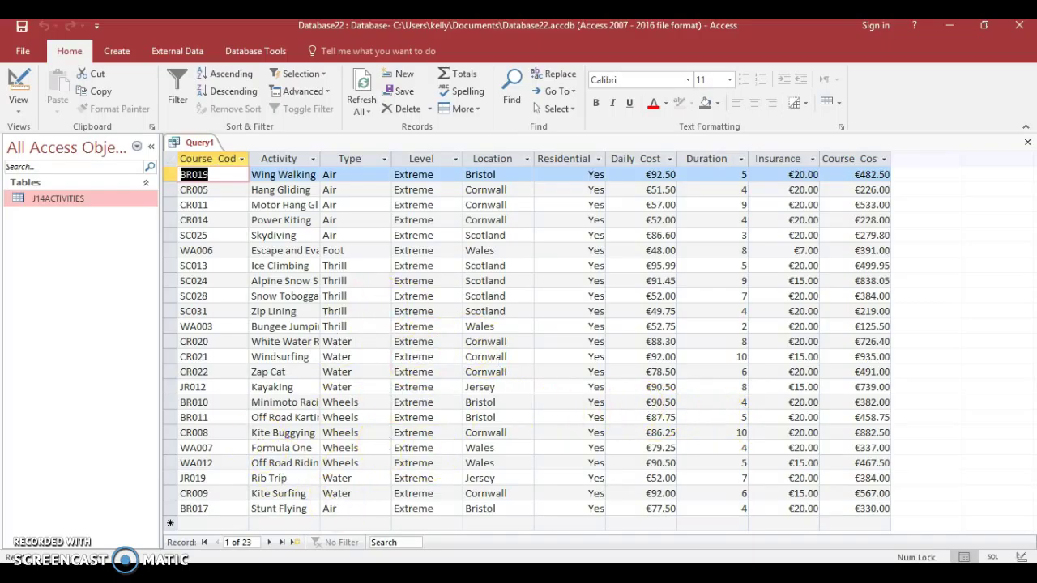
# Check the exam task sheet, restore the Access window beside it and open the query in Design View.
pyautogui.hotkey('alt', 'Tab')
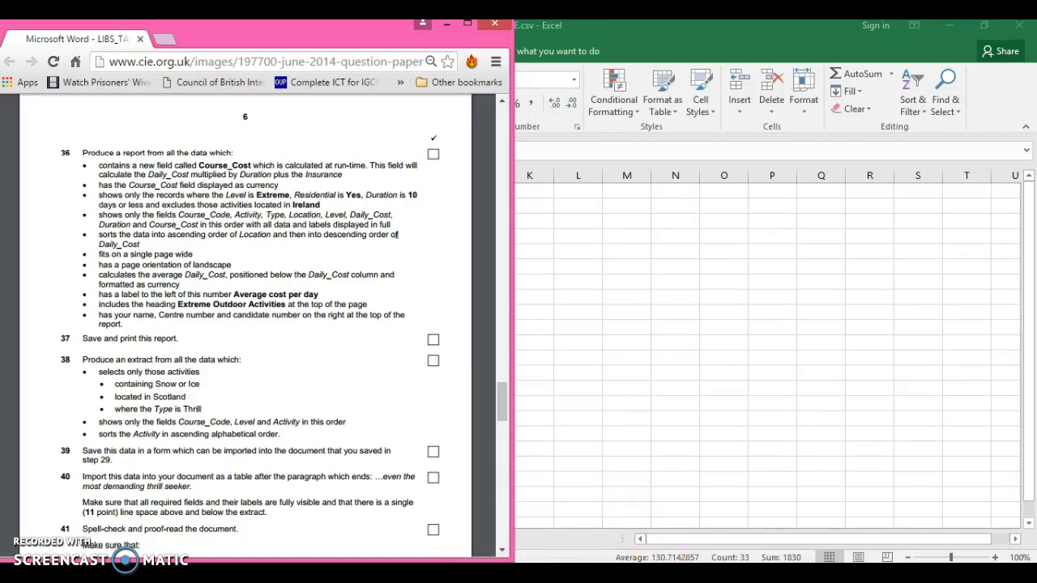
pyautogui.click(732, 492)
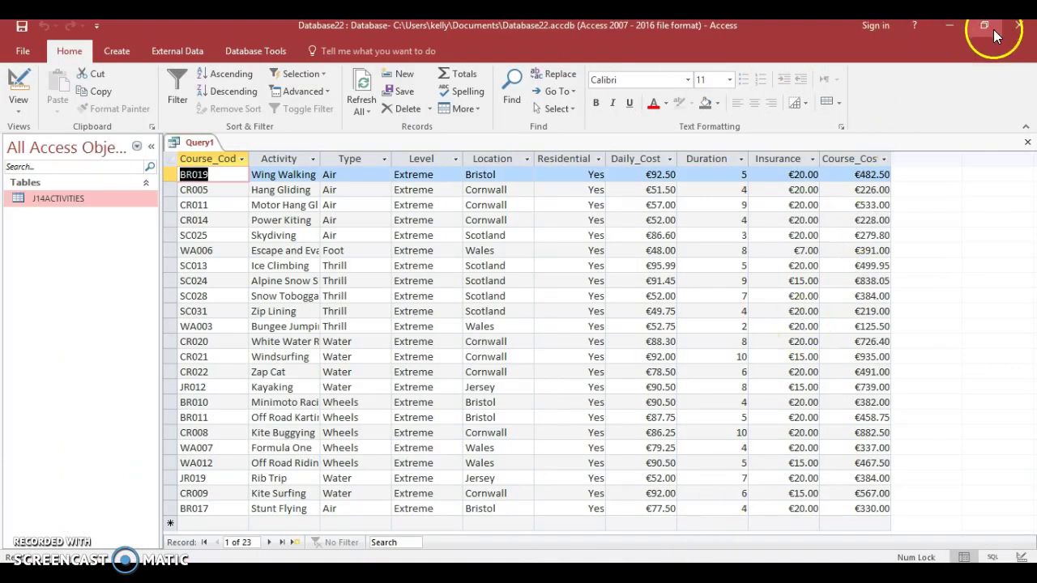
pyautogui.click(993, 29)
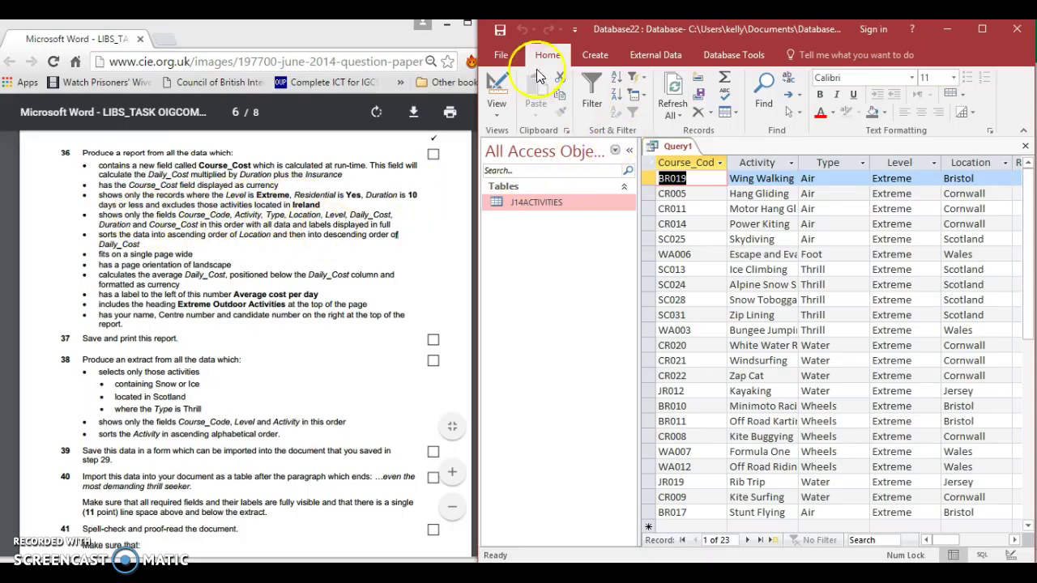
pyautogui.click(497, 85)
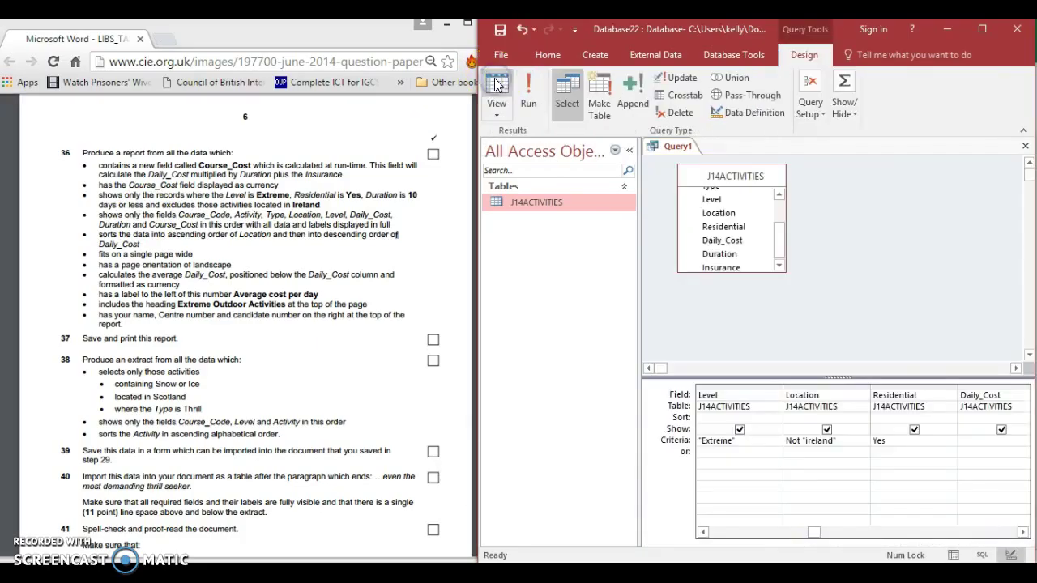
# Hide the Level, Residential and Insurance fields from the query results, keeping Course_Cost shown.
pyautogui.click(740, 431)
pyautogui.click(914, 430)
pyautogui.click(1023, 533)
pyautogui.click(1023, 532)
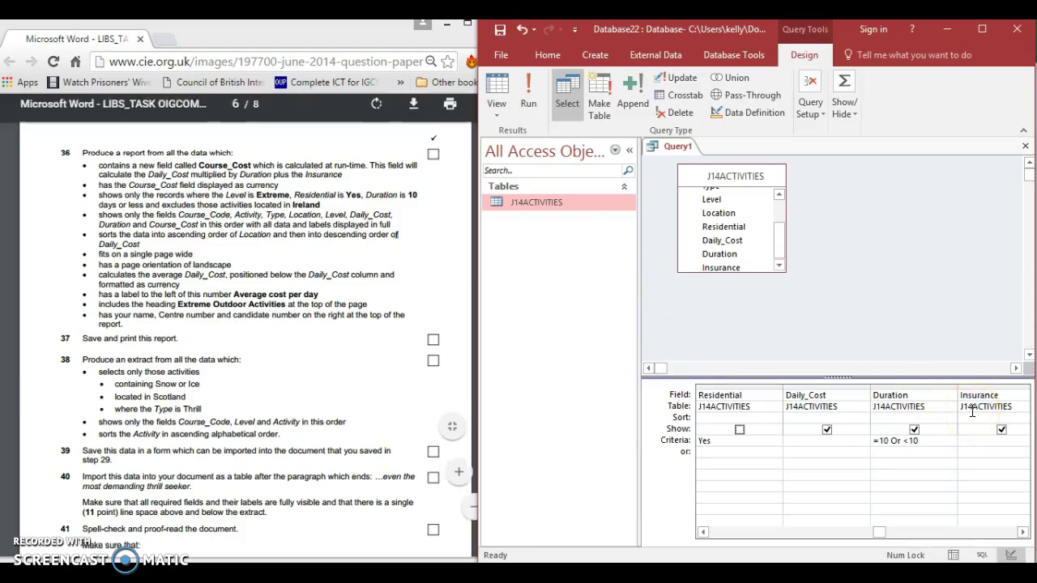
pyautogui.click(1002, 432)
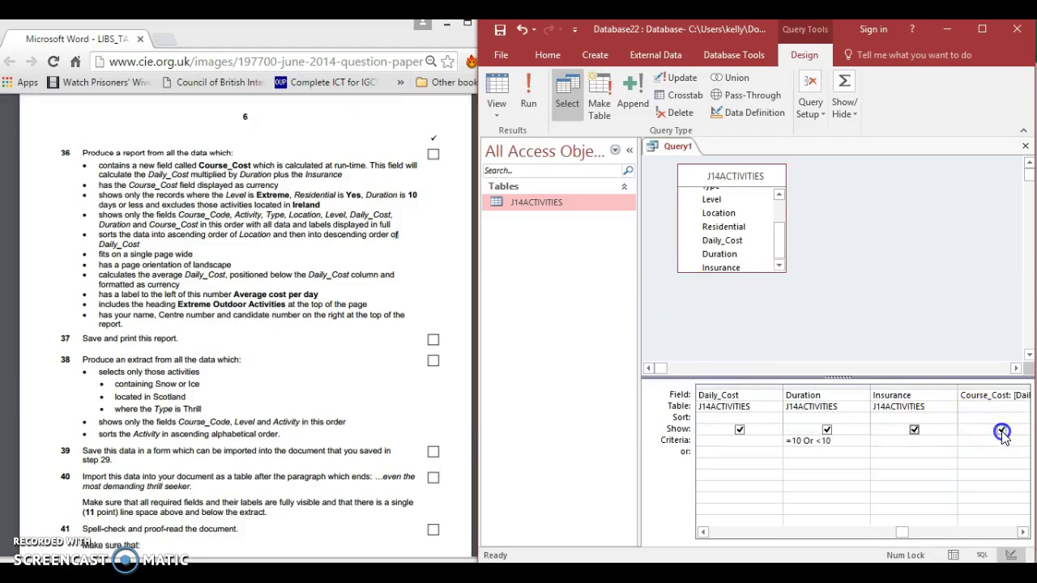
pyautogui.click(913, 431)
pyautogui.click(1022, 532)
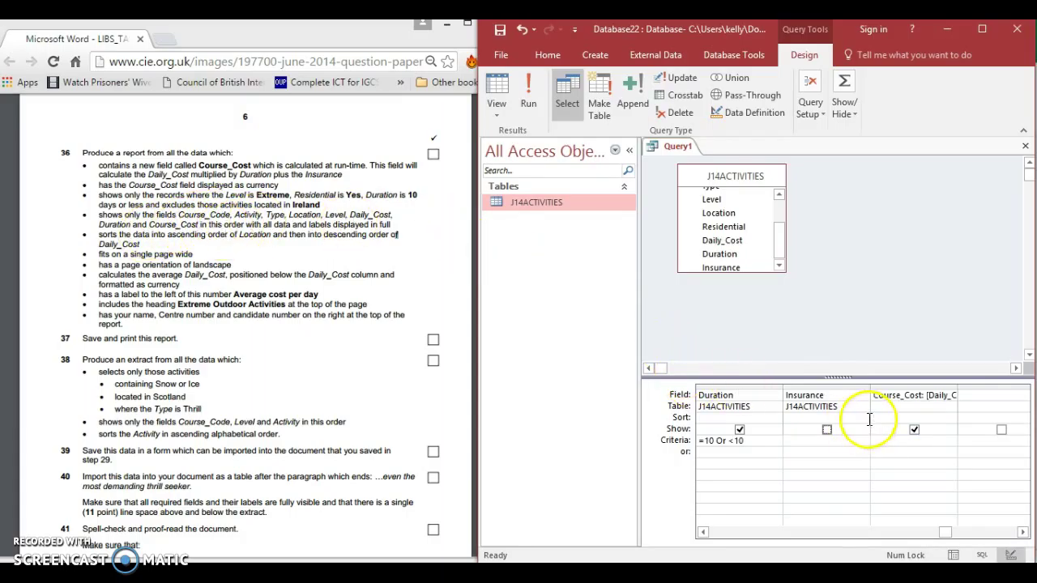
pyautogui.click(914, 430)
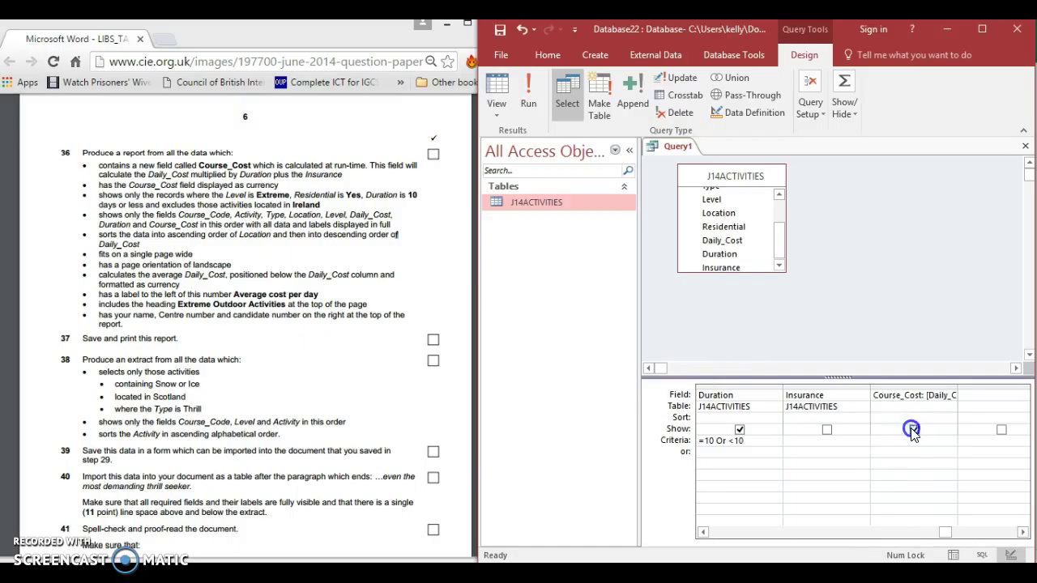
# Review the query's field columns back to Course_Code, run the query to check the output and return to its design.
pyautogui.moveTo(945, 532); pyautogui.dragTo(944, 531)
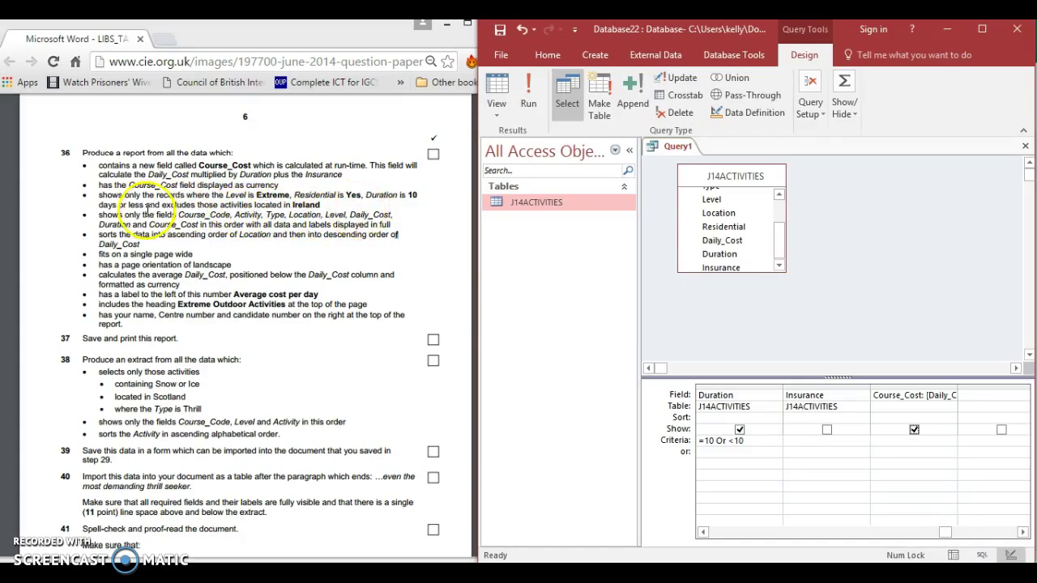
pyautogui.click(703, 533)
pyautogui.click(704, 532)
pyautogui.click(703, 532)
pyautogui.click(703, 532)
pyautogui.click(704, 533)
pyautogui.click(704, 532)
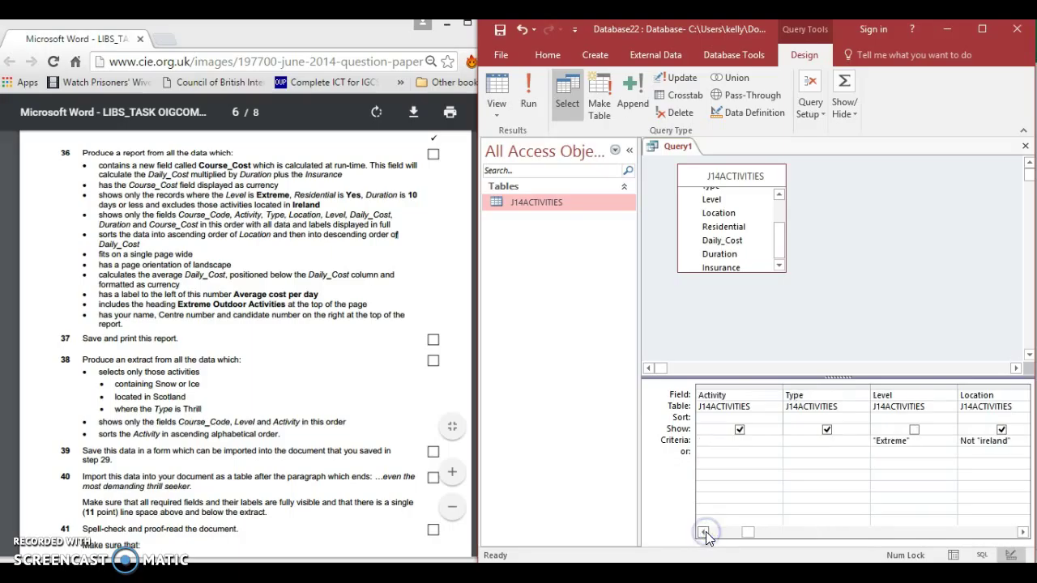
pyautogui.click(703, 533)
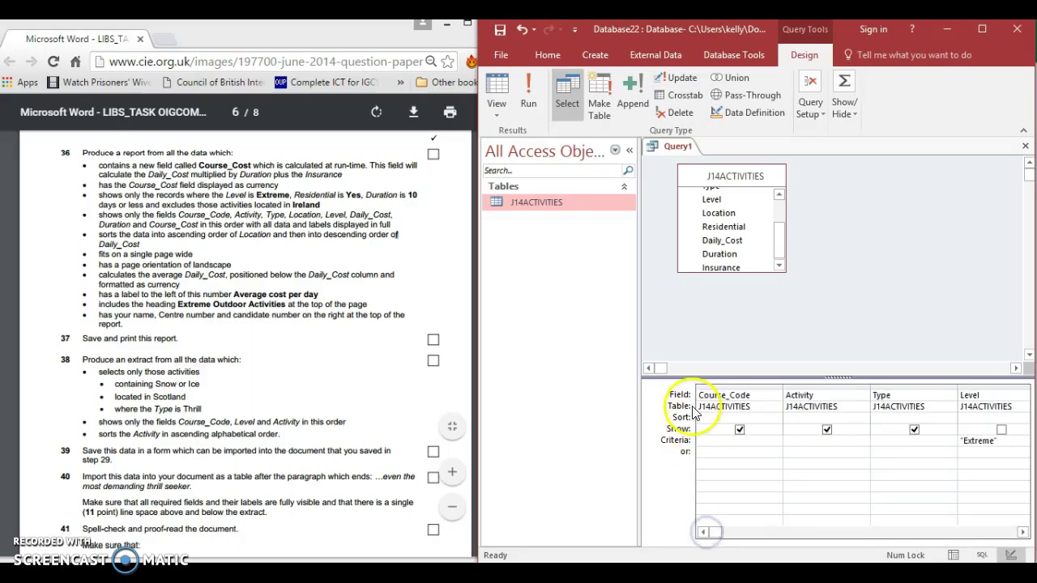
pyautogui.click(535, 86)
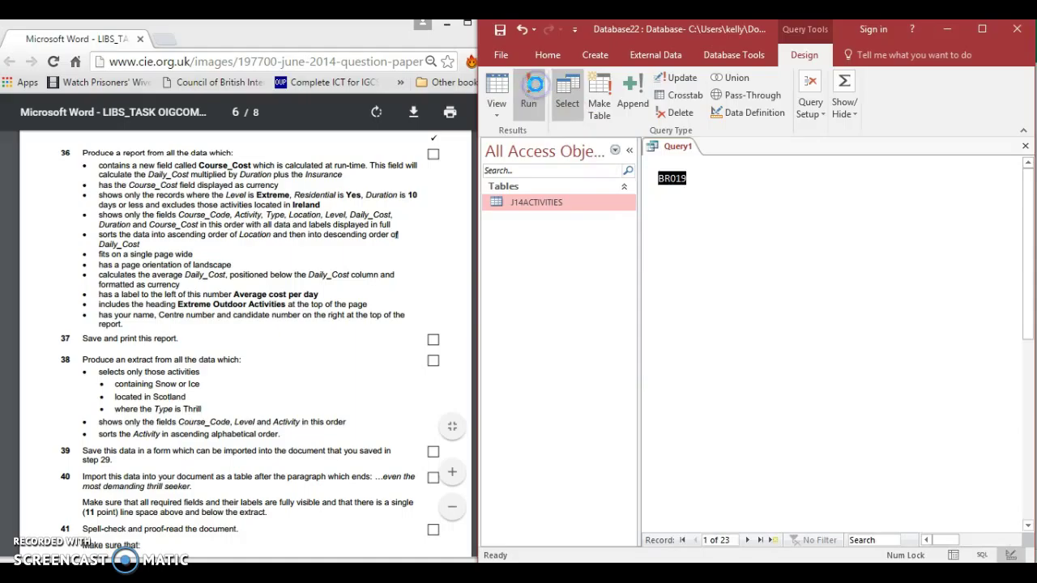
pyautogui.click(510, 86)
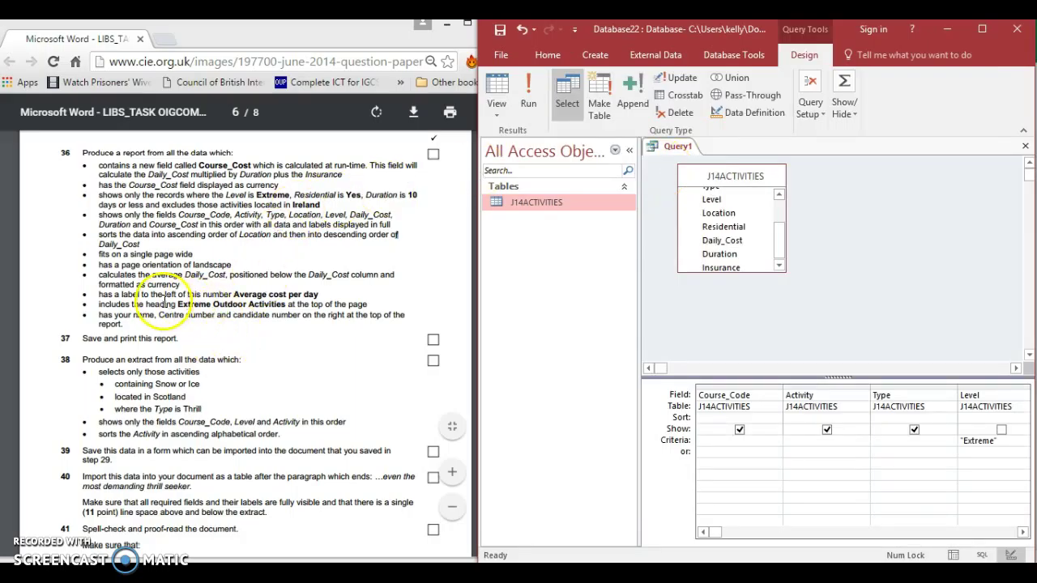
# Save the query as Extreme Outdoor Activities and close it.
pyautogui.rightClick(669, 150)
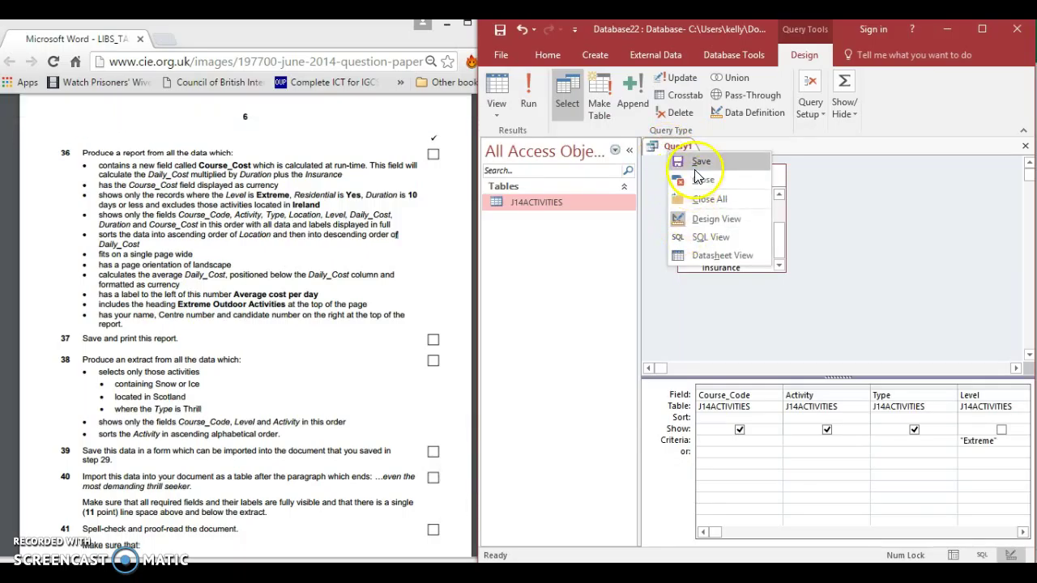
pyautogui.click(698, 164)
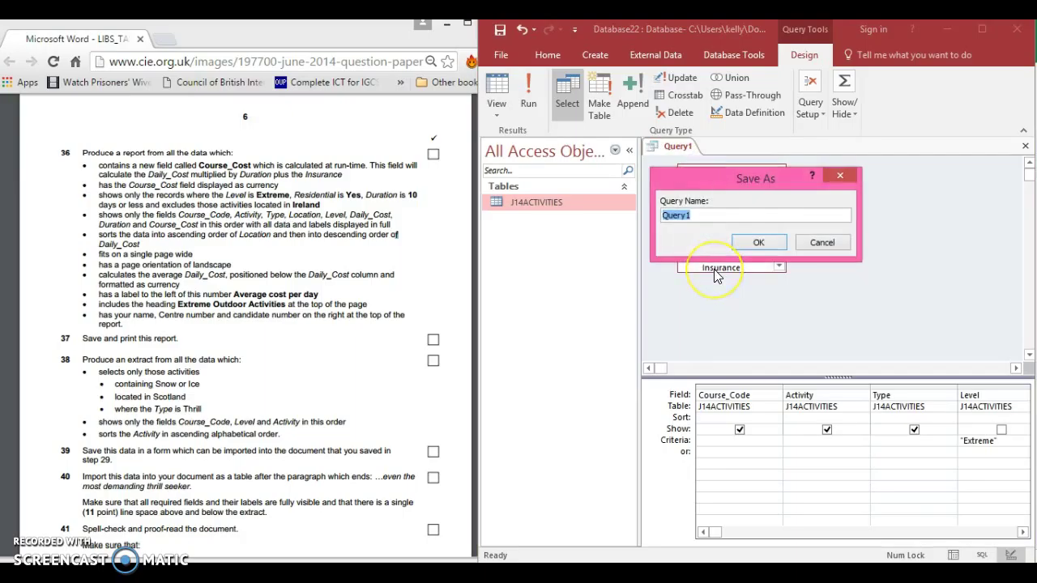
pyautogui.write('Extreme Outdoor Activities')
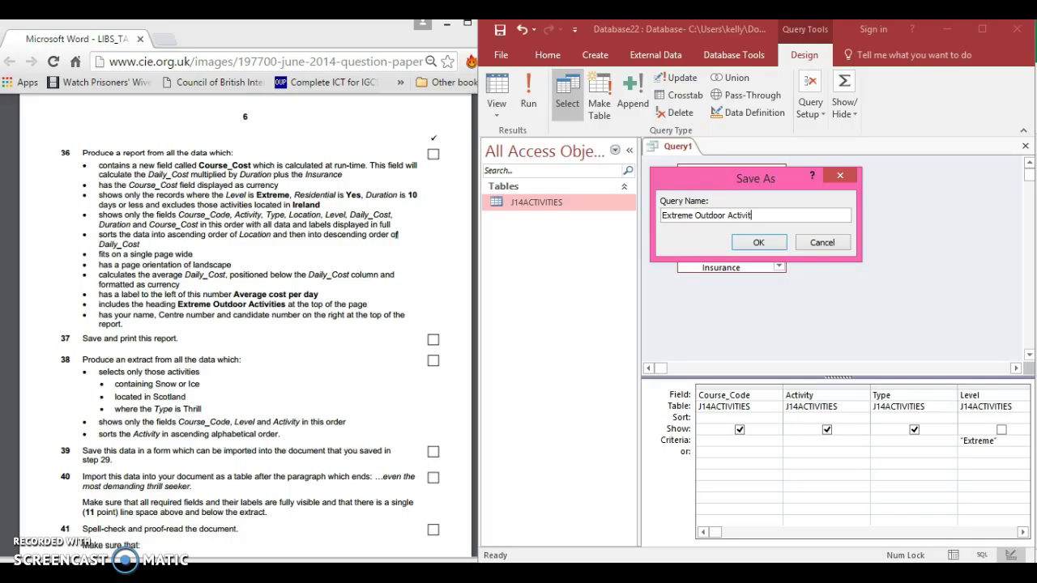
pyautogui.click(759, 244)
pyautogui.rightClick(727, 148)
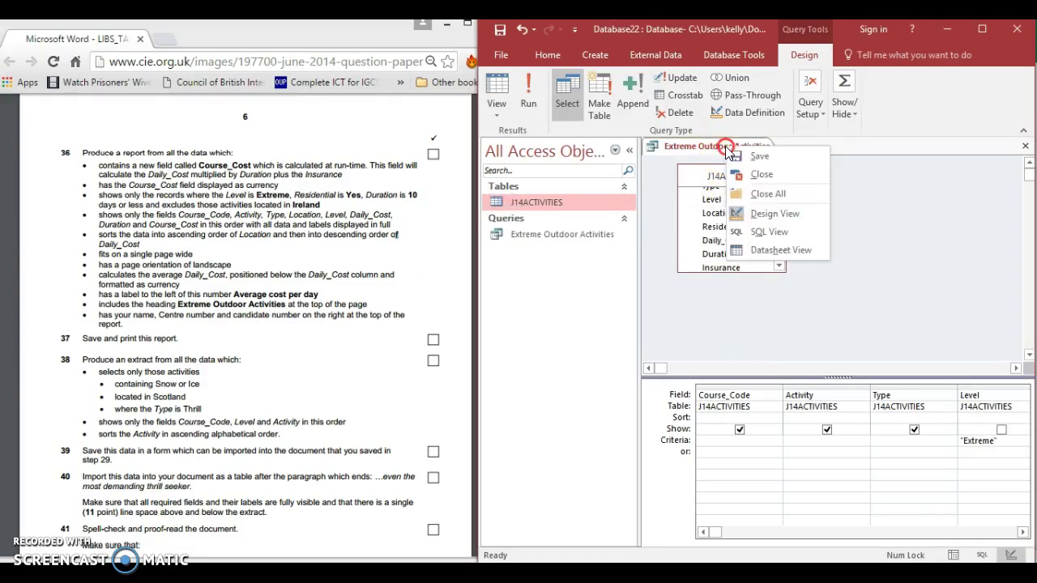
pyautogui.click(737, 175)
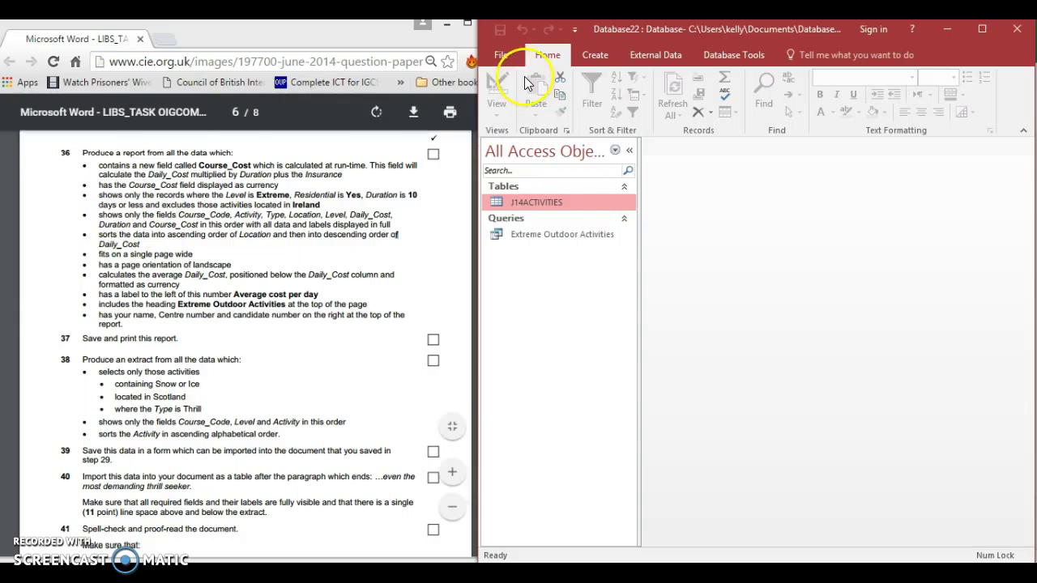
# Start the Report Wizard and choose the Extreme Outdoor Activities query as the report's source.
pyautogui.click(594, 55)
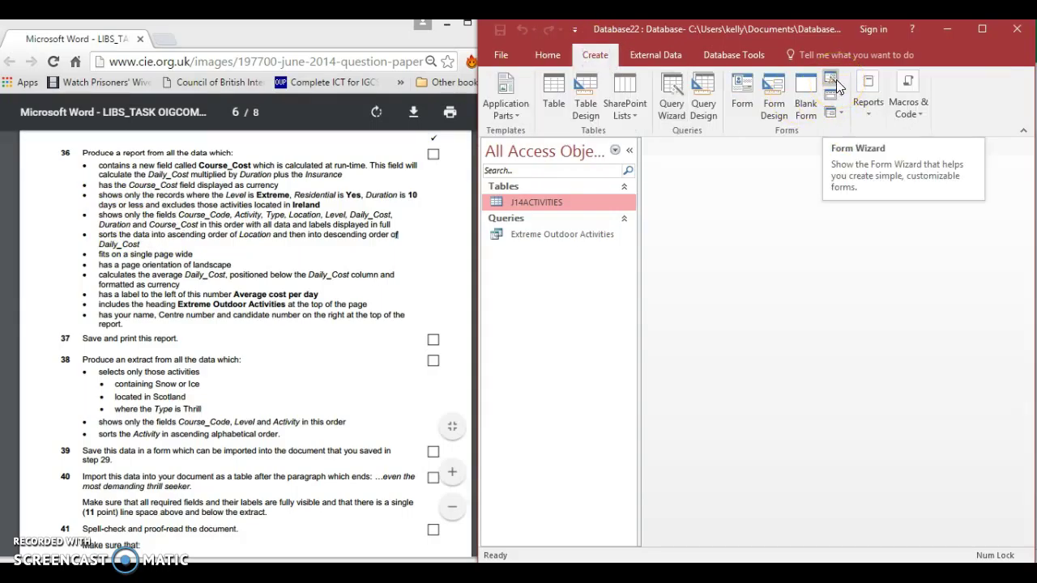
pyautogui.click(874, 114)
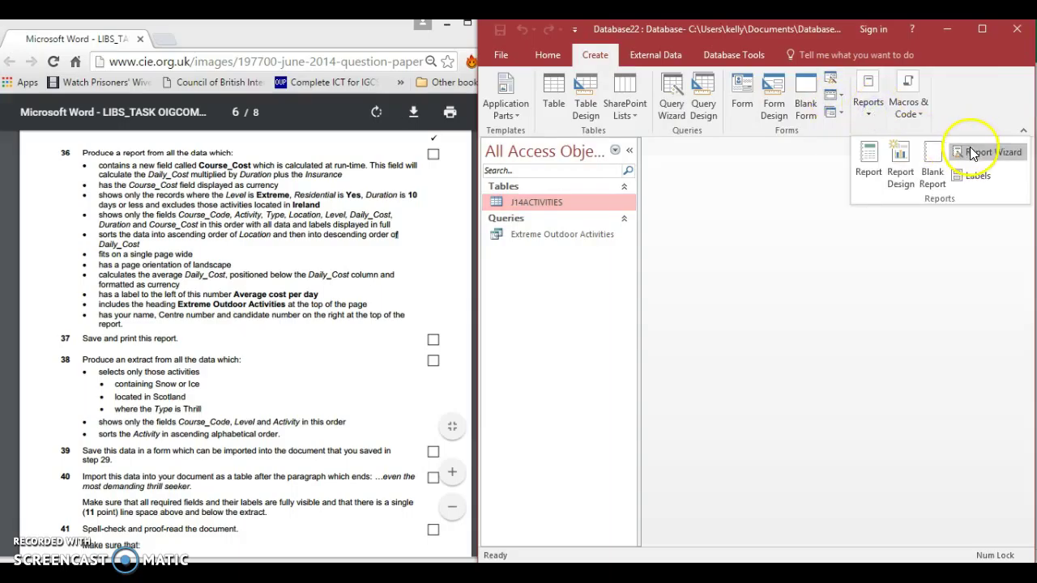
pyautogui.click(971, 147)
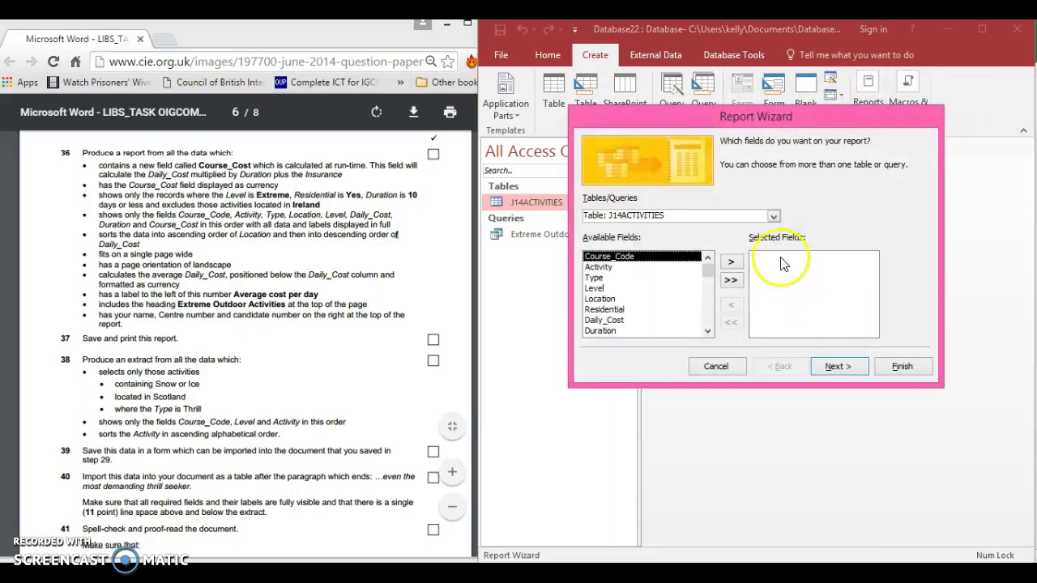
pyautogui.click(773, 217)
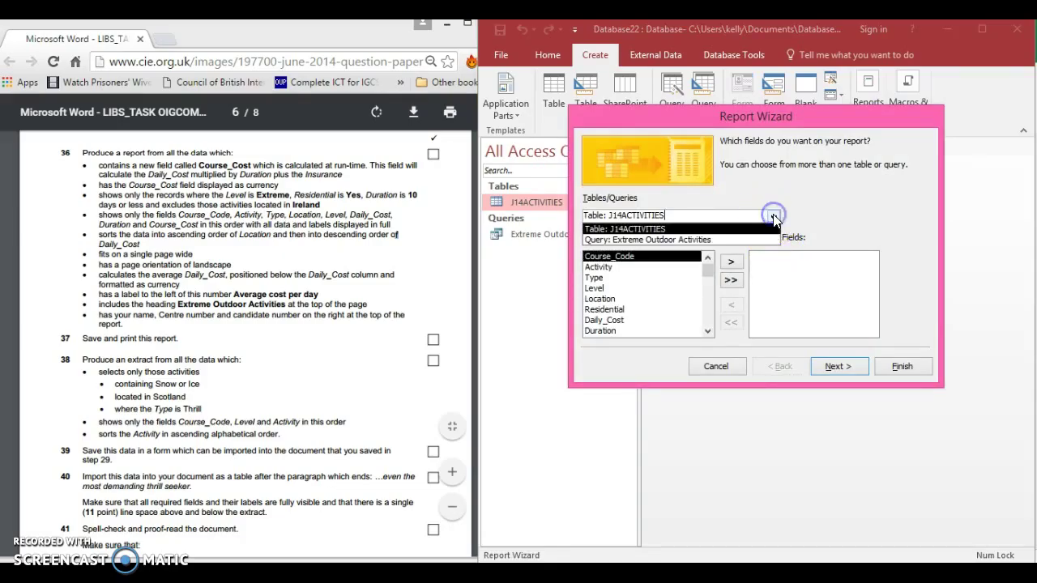
pyautogui.click(752, 239)
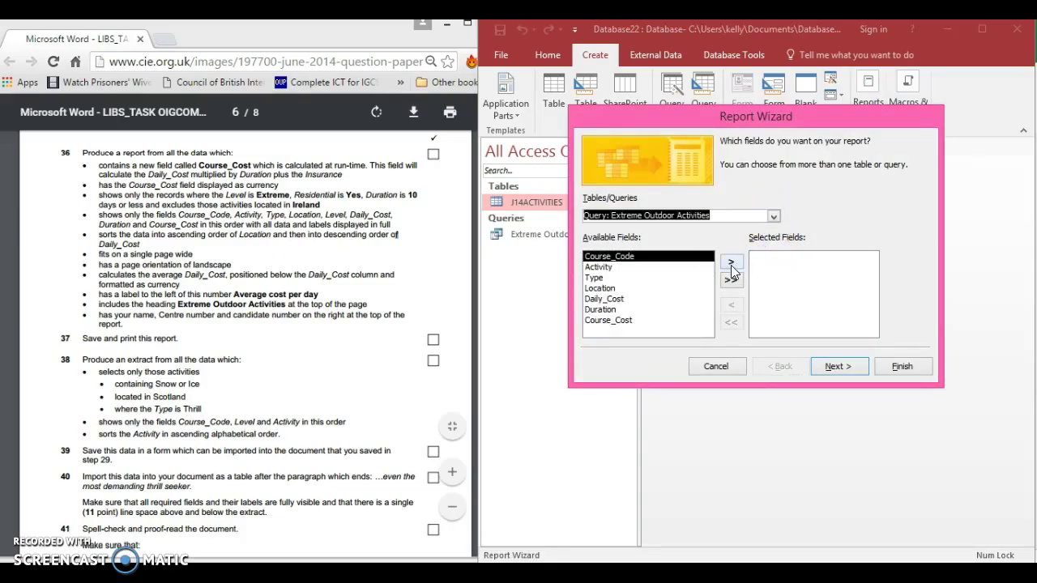
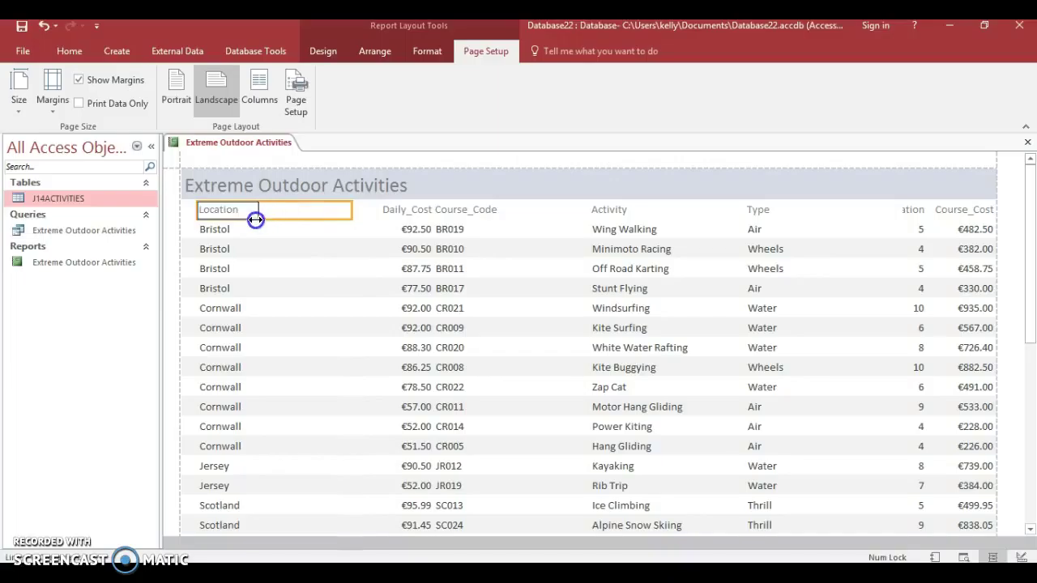
# Move the report's Daily_Cost heading and its values closer to the Location column and narrow the values field.
pyautogui.click(402, 210)
pyautogui.moveTo(403, 211); pyautogui.dragTo(350, 214)
pyautogui.click(291, 215)
pyautogui.click(415, 233)
pyautogui.moveTo(338, 247); pyautogui.dragTo(338, 246)
pyautogui.moveTo(271, 243); pyautogui.dragTo(320, 241)
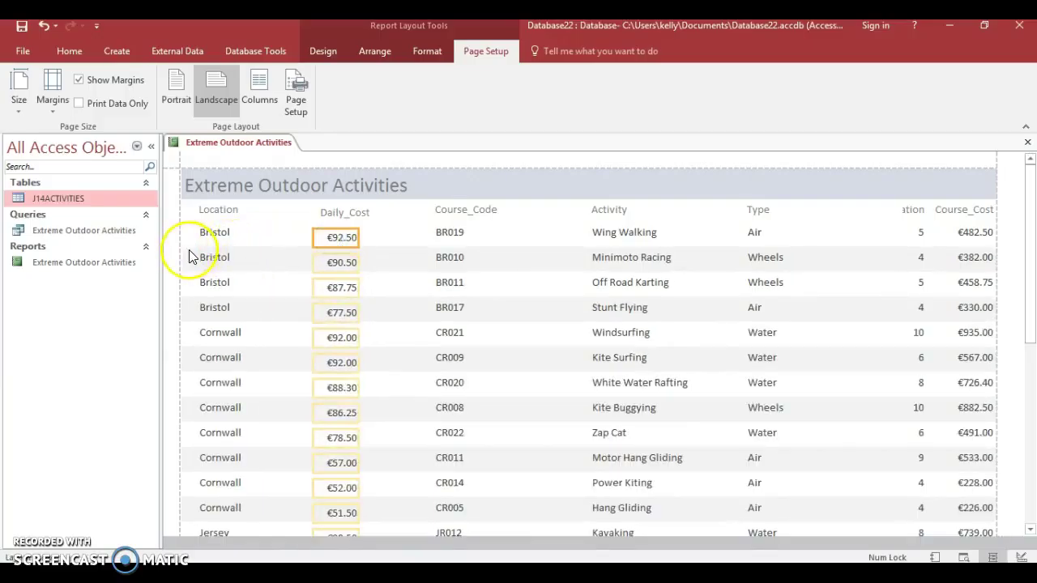
# Reduce the height of the Daily_Cost values field to tighten the spacing between the report's rows.
pyautogui.click(343, 255)
pyautogui.moveTo(344, 251); pyautogui.dragTo(343, 253)
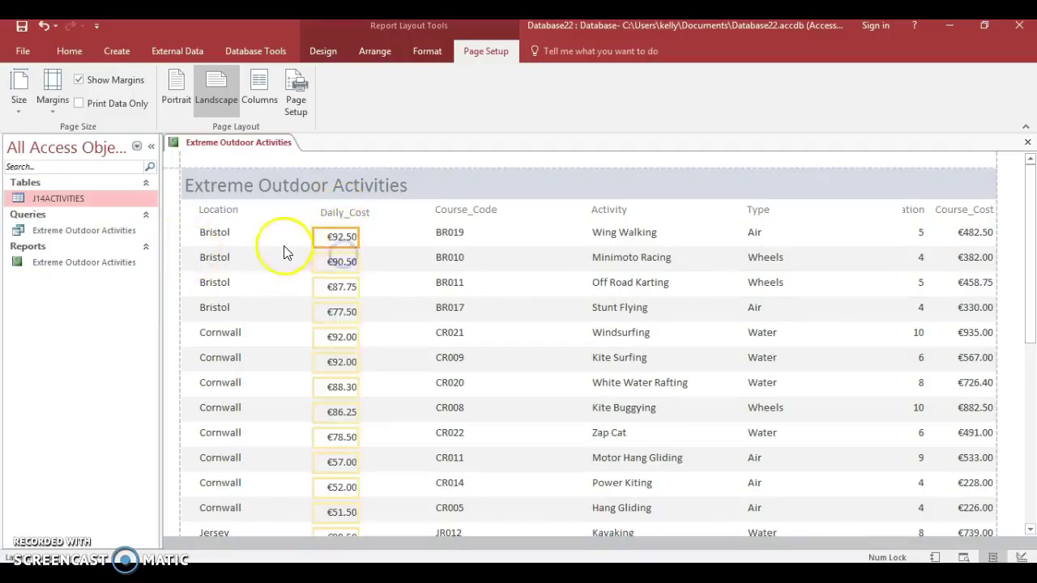
pyautogui.click(340, 248)
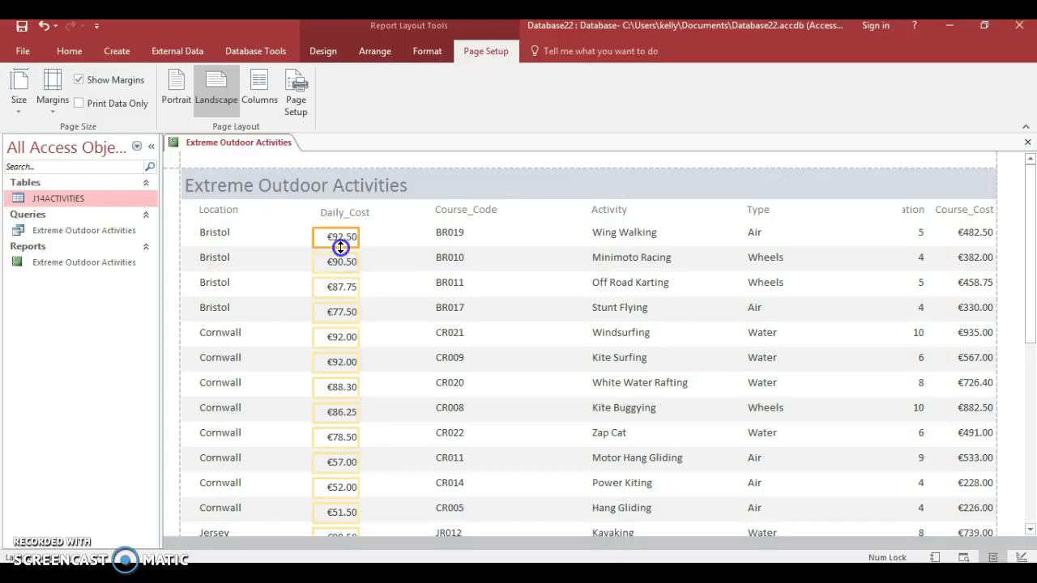
pyautogui.moveTo(340, 244); pyautogui.dragTo(340, 240)
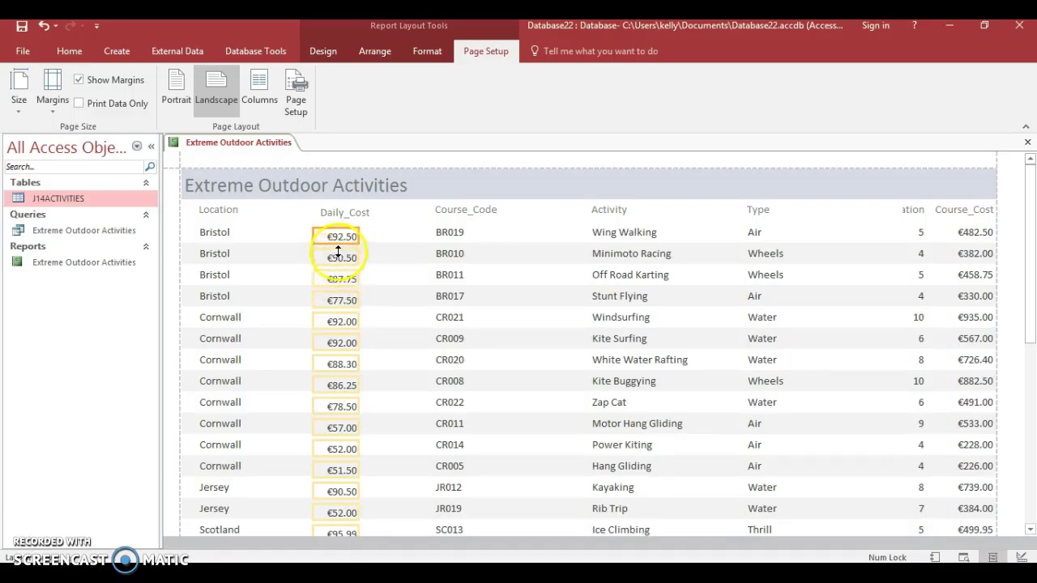
# Move the Course_Code heading and values closer to the Daily_Cost column and narrow both of them.
pyautogui.click(451, 232)
pyautogui.click(453, 211)
pyautogui.moveTo(453, 212); pyautogui.dragTo(398, 235)
pyautogui.click(449, 232)
pyautogui.moveTo(562, 234); pyautogui.dragTo(475, 232)
pyautogui.click(479, 211)
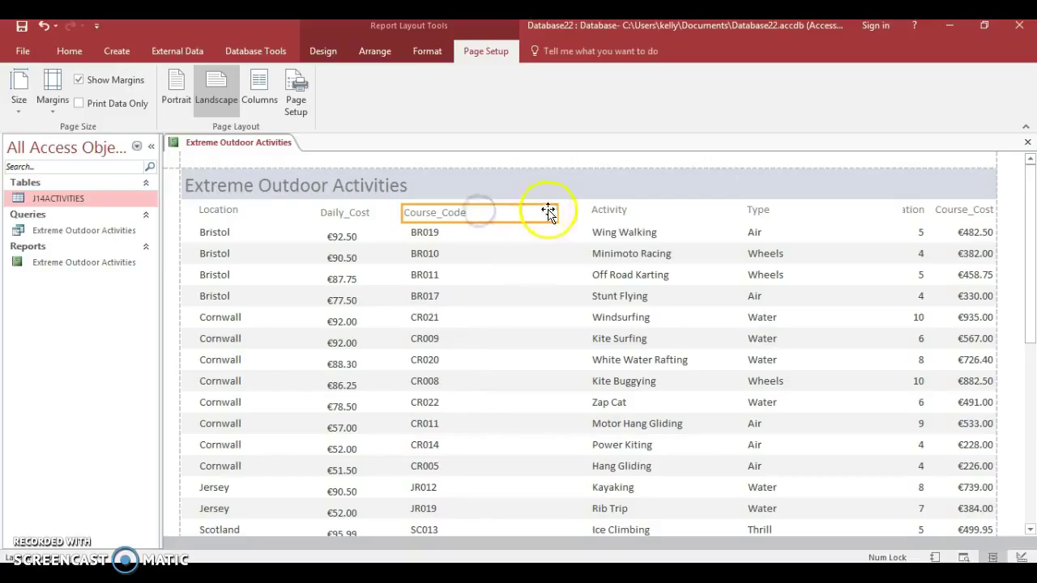
pyautogui.moveTo(557, 212); pyautogui.dragTo(489, 213)
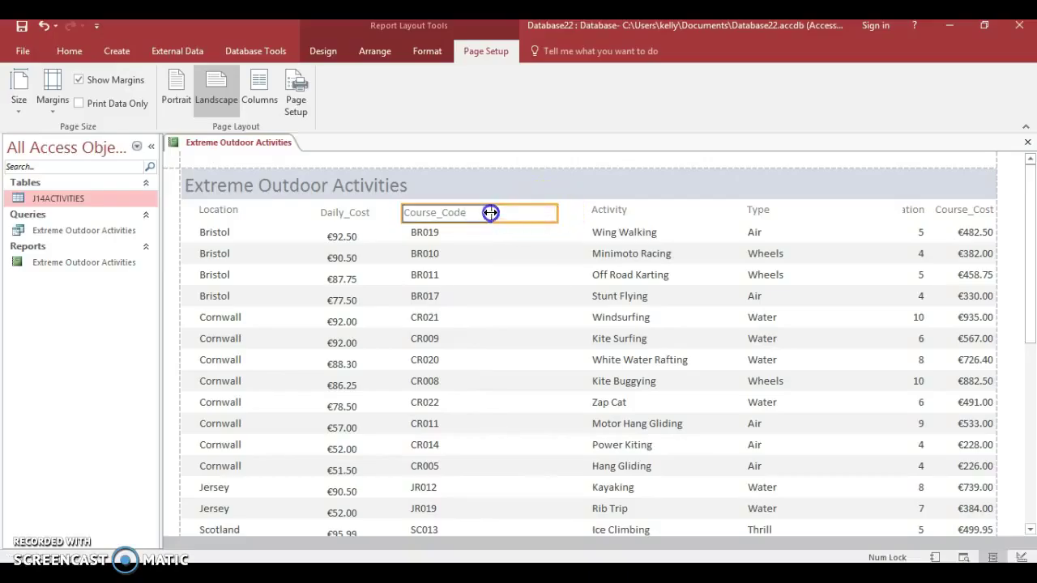
# Narrow the Activity heading and values field and move both closer to the Course_Code column.
pyautogui.click(609, 209)
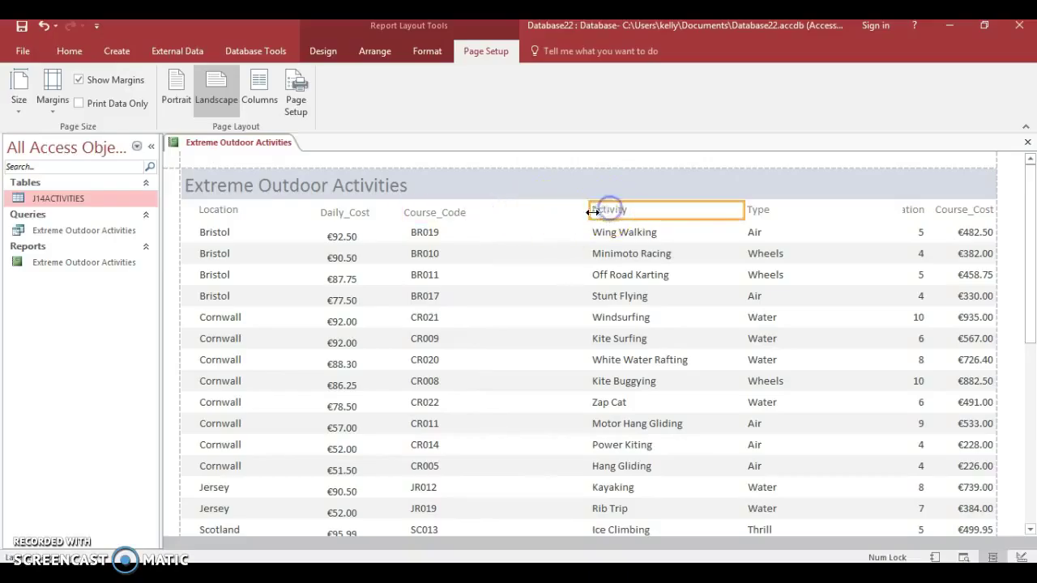
pyautogui.moveTo(743, 209); pyautogui.dragTo(683, 209)
pyautogui.moveTo(617, 210); pyautogui.dragTo(562, 232)
pyautogui.click(599, 233)
pyautogui.moveTo(692, 233); pyautogui.dragTo(662, 234)
# Move the Type heading and values closer to the Activity column, narrowing them to free space for Duration.
pyautogui.click(756, 209)
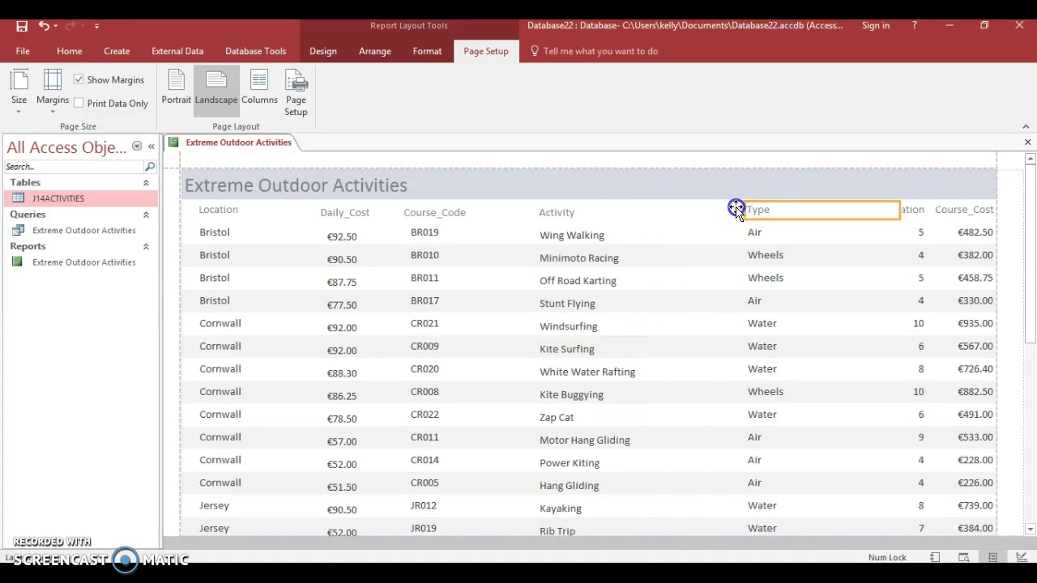
pyautogui.moveTo(757, 209); pyautogui.dragTo(708, 213)
pyautogui.click(835, 215)
pyautogui.click(850, 215)
pyautogui.click(850, 215)
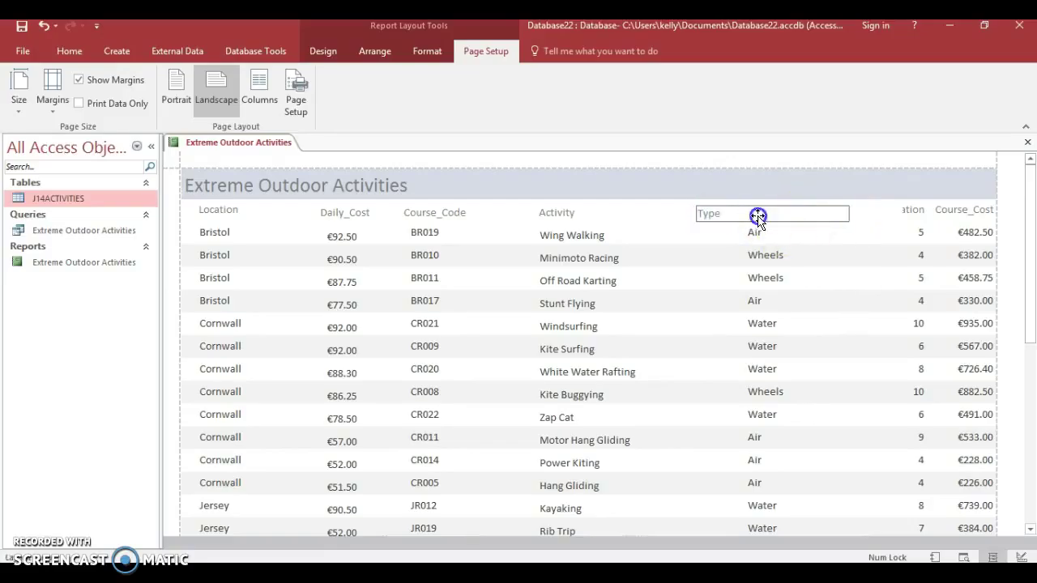
pyautogui.click(847, 215)
pyautogui.click(814, 233)
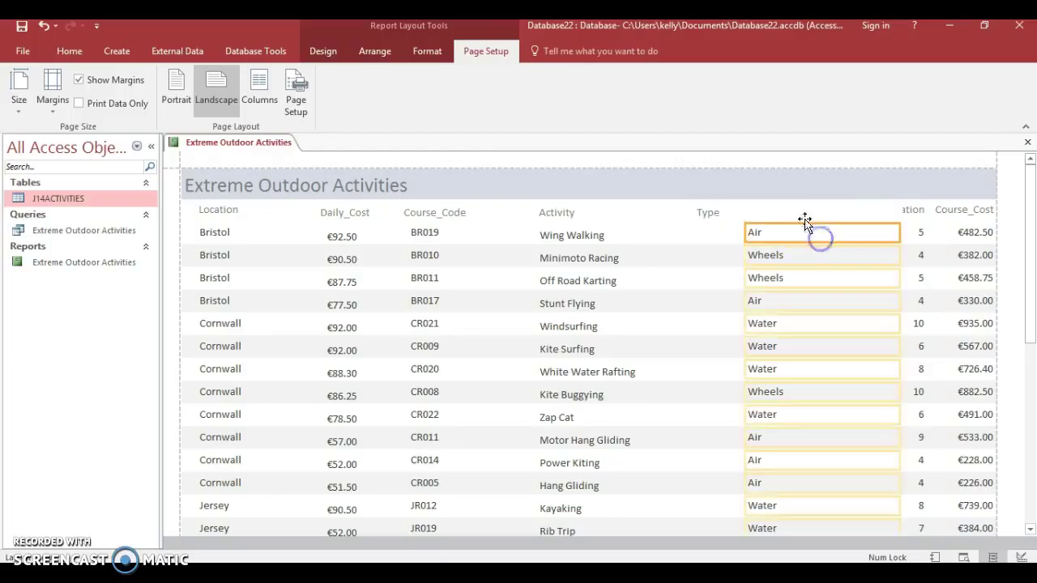
pyautogui.click(718, 213)
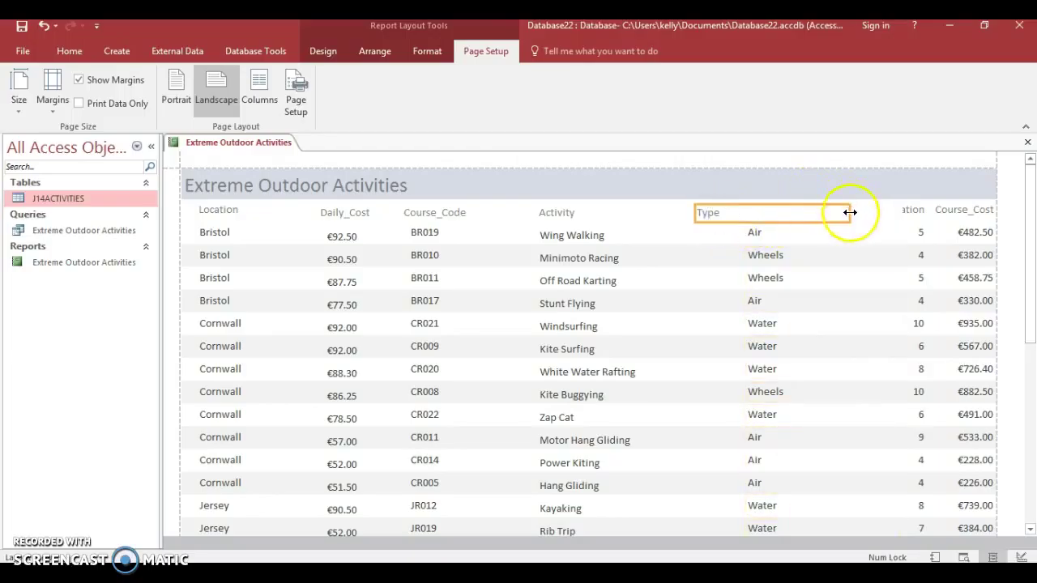
pyautogui.click(755, 235)
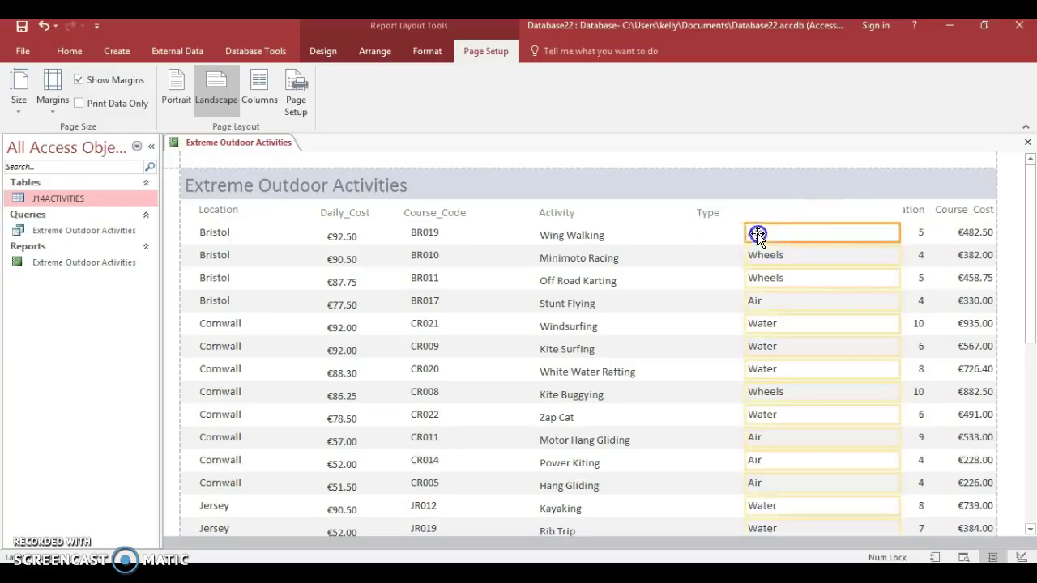
pyautogui.moveTo(896, 233); pyautogui.dragTo(713, 239)
# Move the Duration heading next to the Type column and place its values underneath so the full heading shows.
pyautogui.click(902, 213)
pyautogui.moveTo(899, 210); pyautogui.dragTo(803, 213)
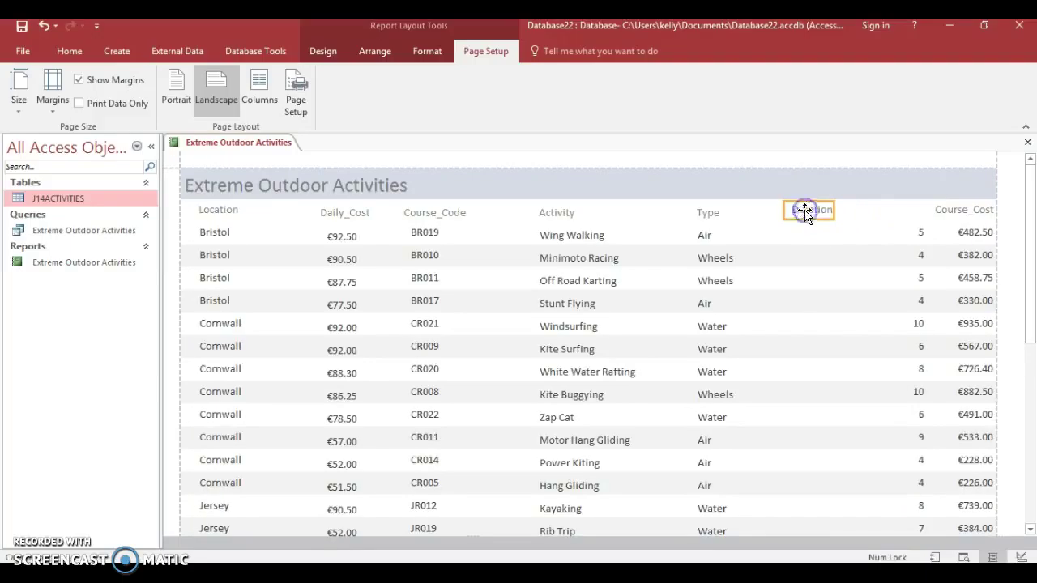
pyautogui.click(916, 244)
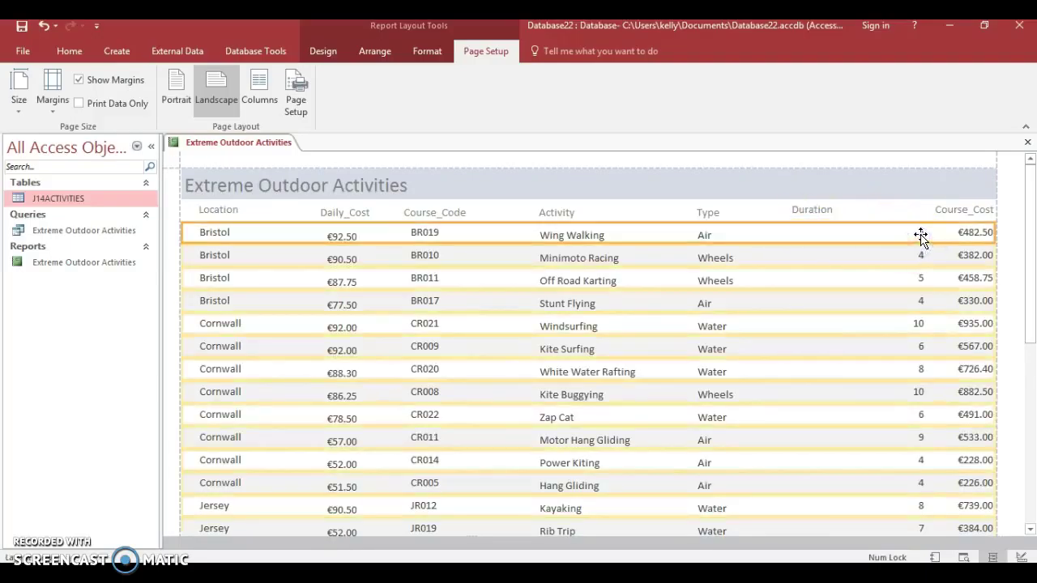
pyautogui.moveTo(921, 235); pyautogui.dragTo(806, 231)
pyautogui.click(810, 213)
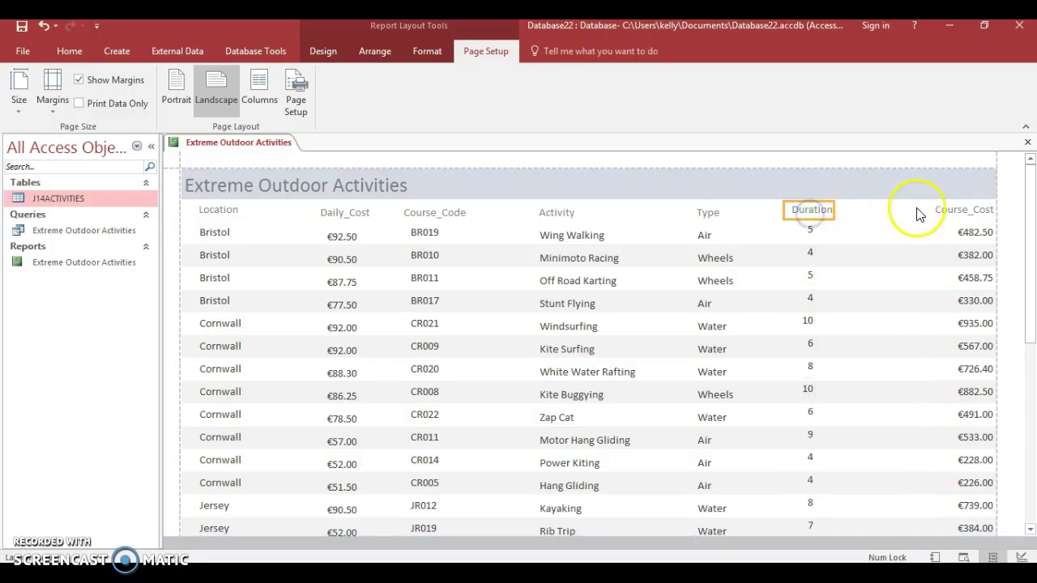
# Move the Course_Cost heading and its values inward, closer to the Duration column.
pyautogui.click(937, 212)
pyautogui.moveTo(937, 212); pyautogui.dragTo(893, 214)
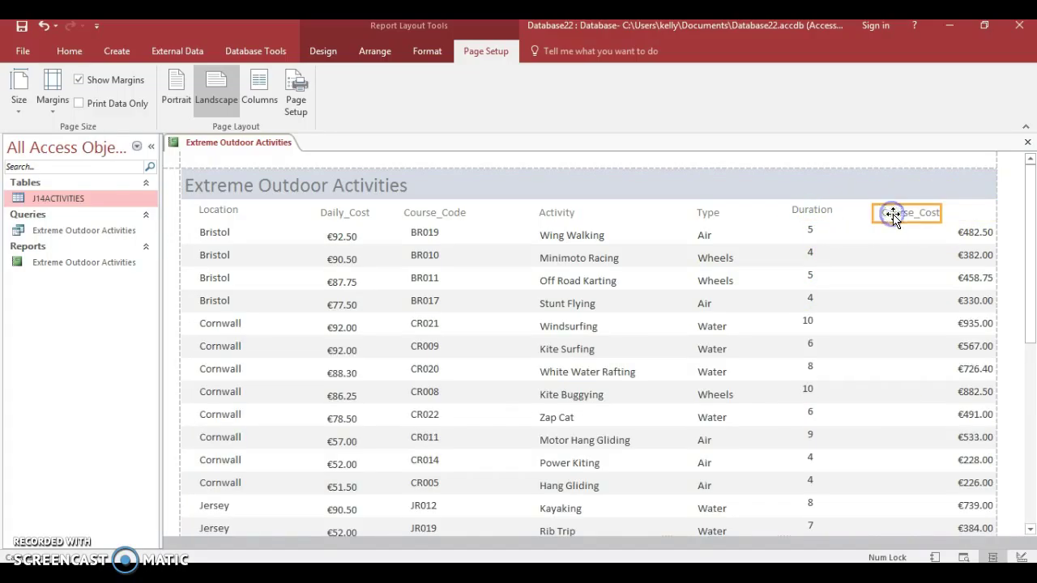
pyautogui.moveTo(977, 232); pyautogui.dragTo(926, 231)
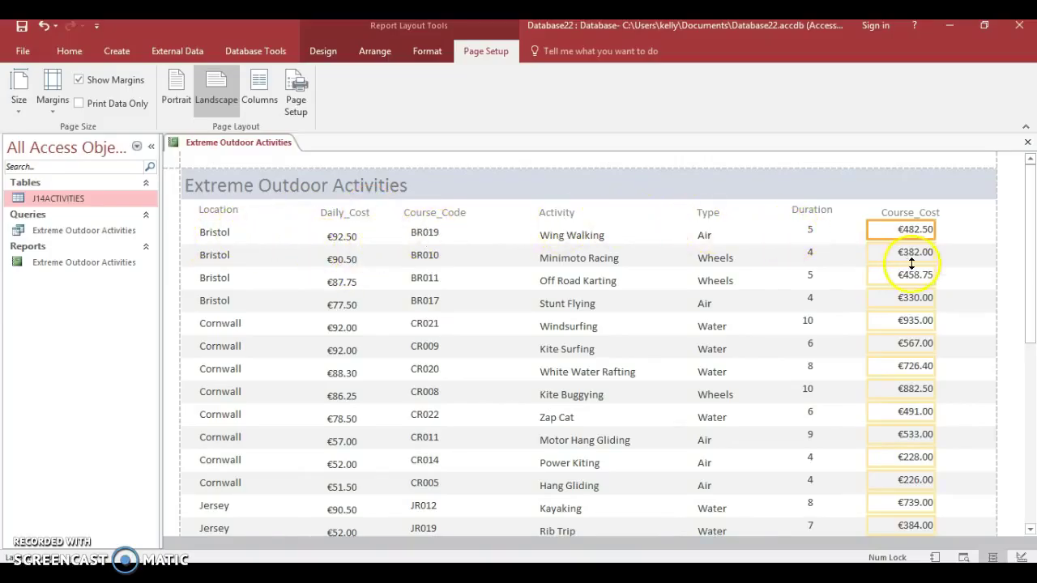
# Switch the report to Design View and extend the Report Footer section to about 2 cm high.
pyautogui.click(54, 57)
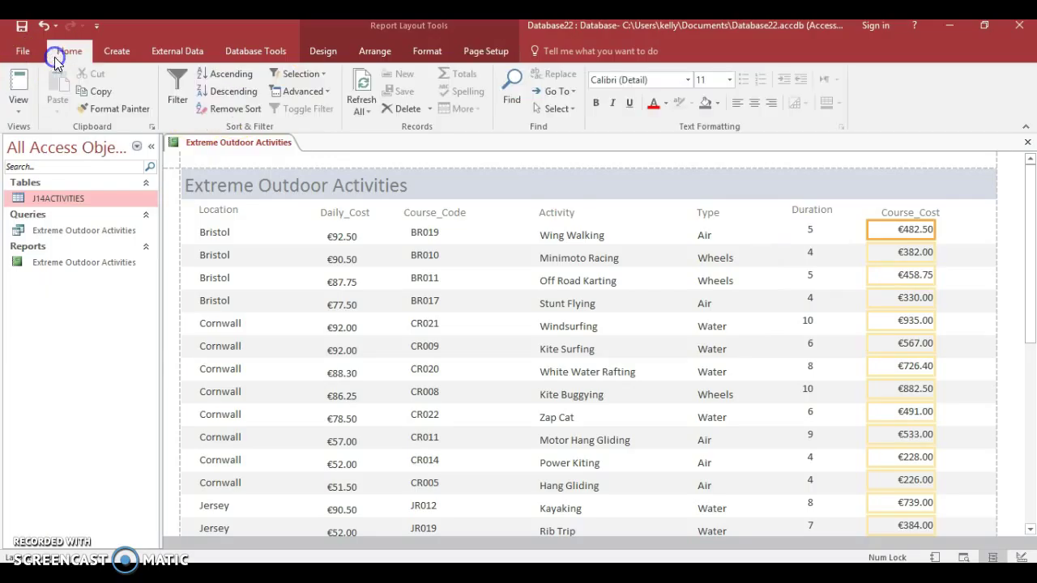
pyautogui.click(464, 56)
pyautogui.click(427, 51)
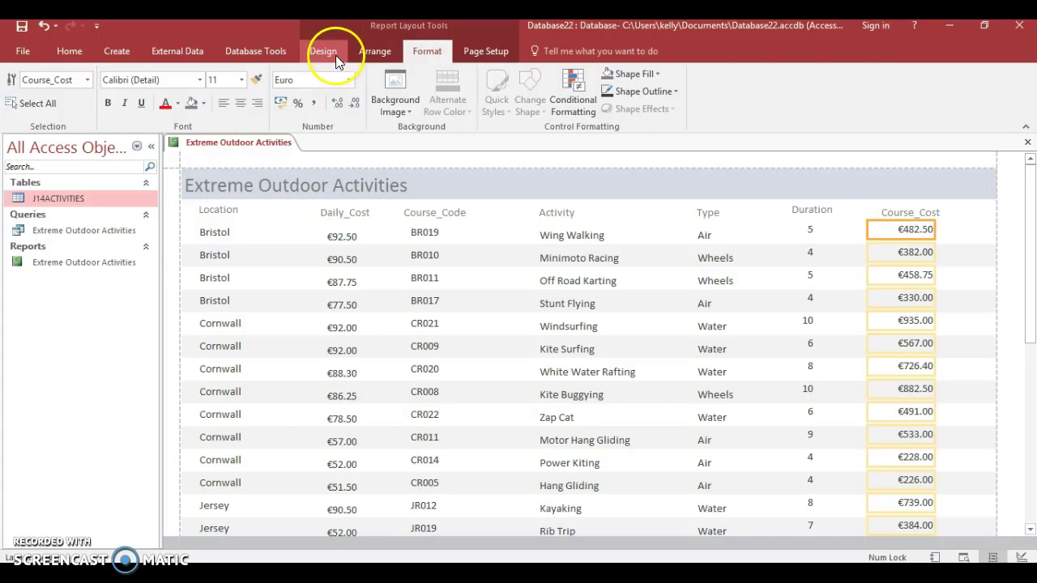
pyautogui.click(333, 53)
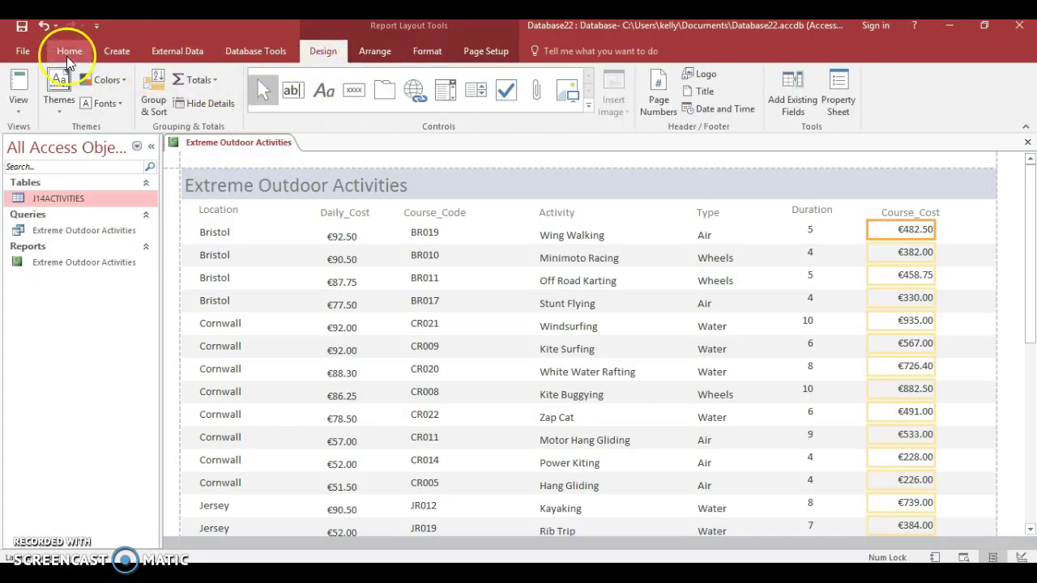
pyautogui.click(20, 106)
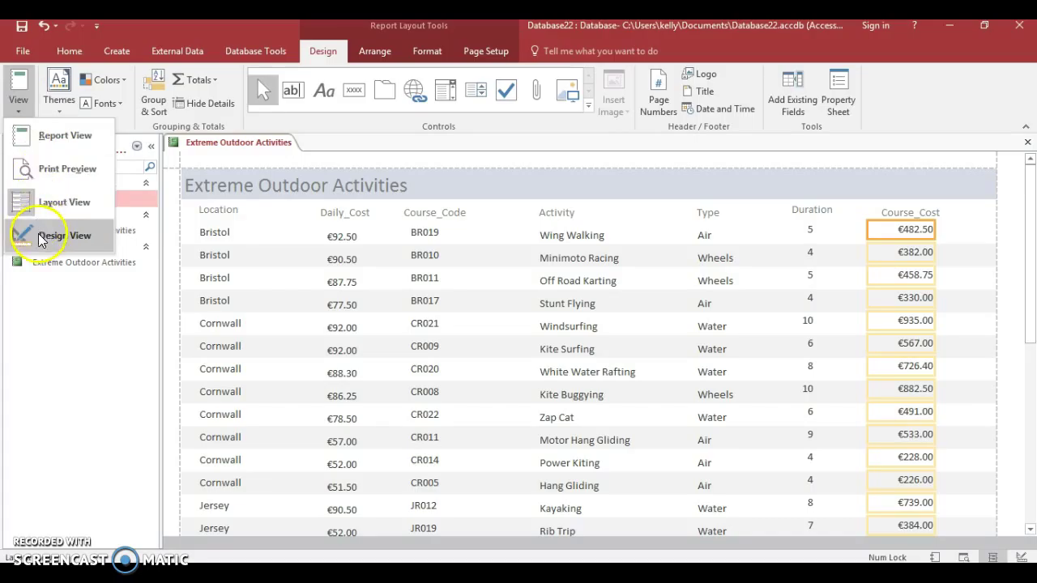
pyautogui.click(38, 234)
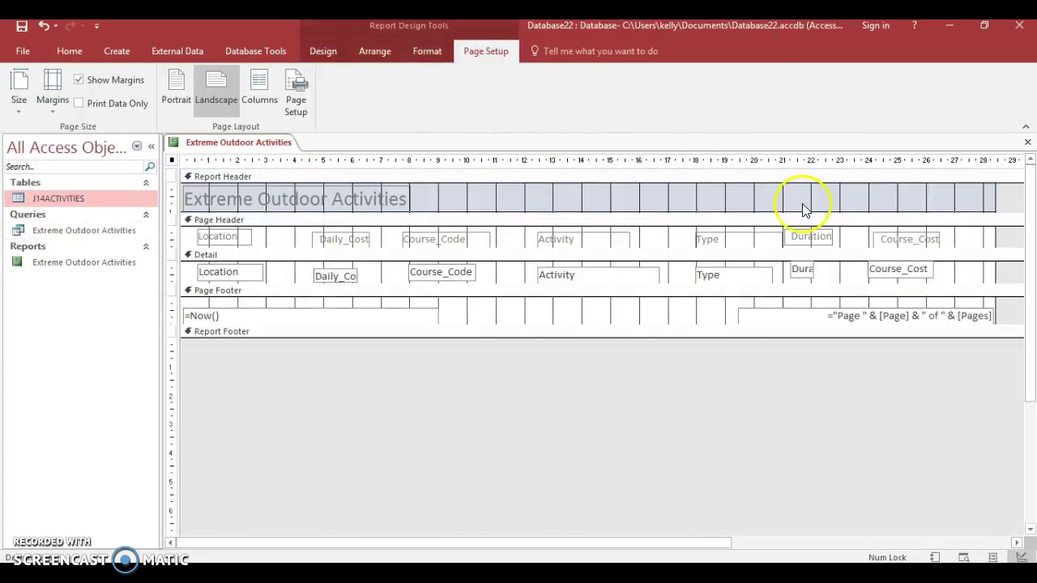
pyautogui.moveTo(712, 336); pyautogui.dragTo(713, 394)
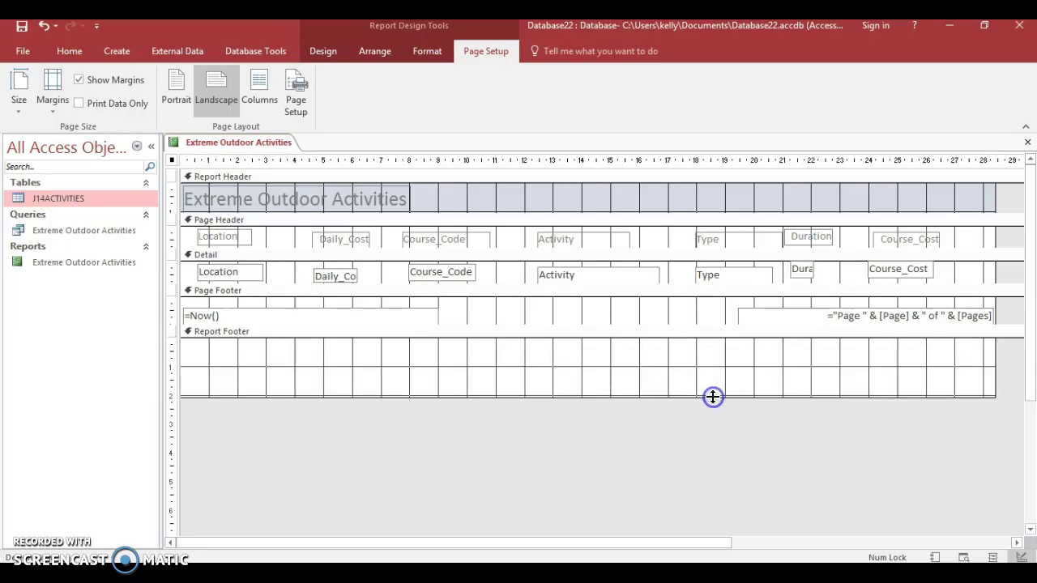
# Add a text box in the Report Footer below the Daily_Cost column and move its label closer to it.
pyautogui.click(979, 30)
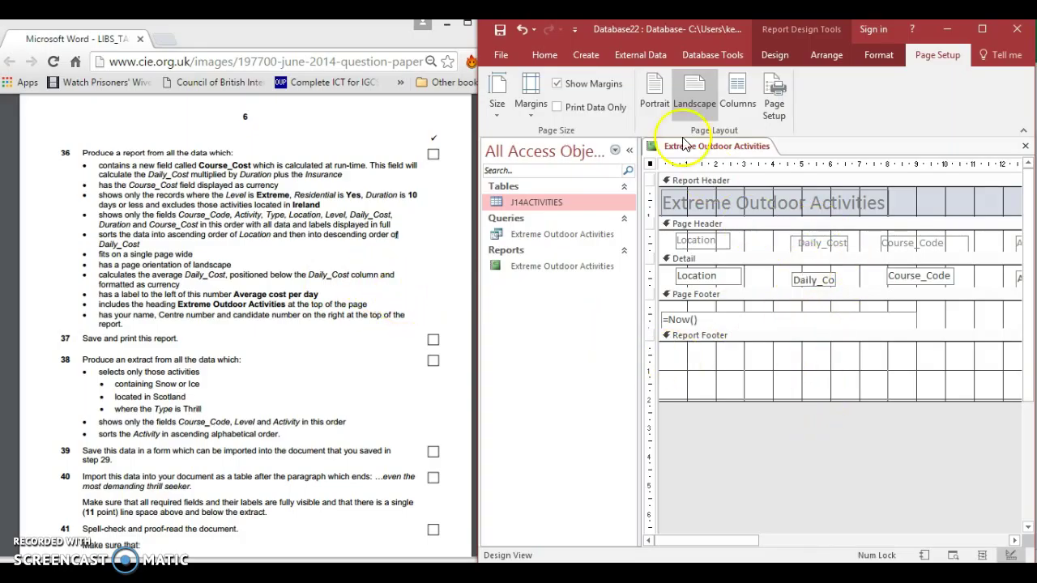
pyautogui.click(871, 61)
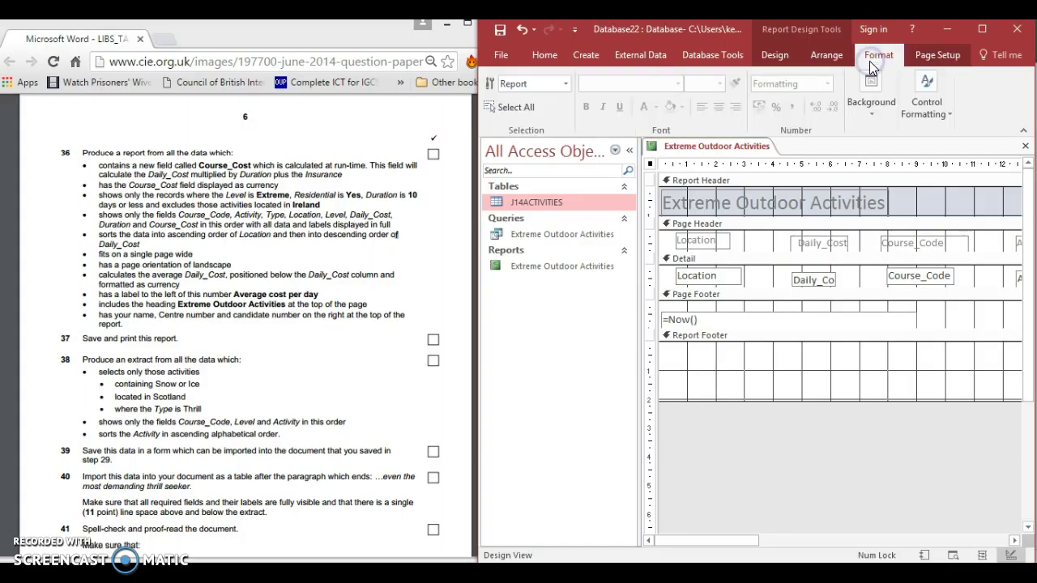
pyautogui.click(836, 60)
pyautogui.click(777, 57)
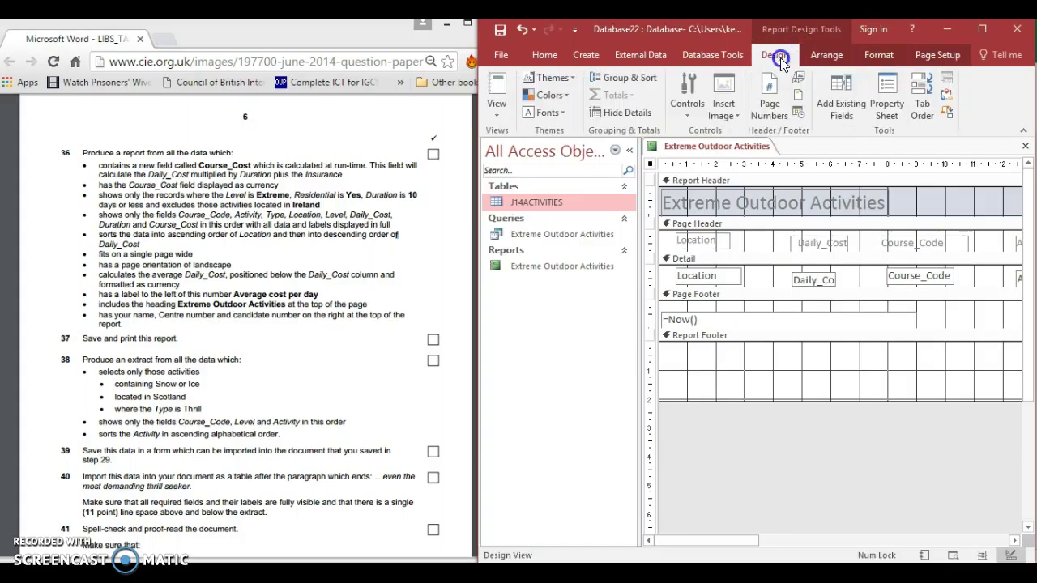
pyautogui.click(972, 30)
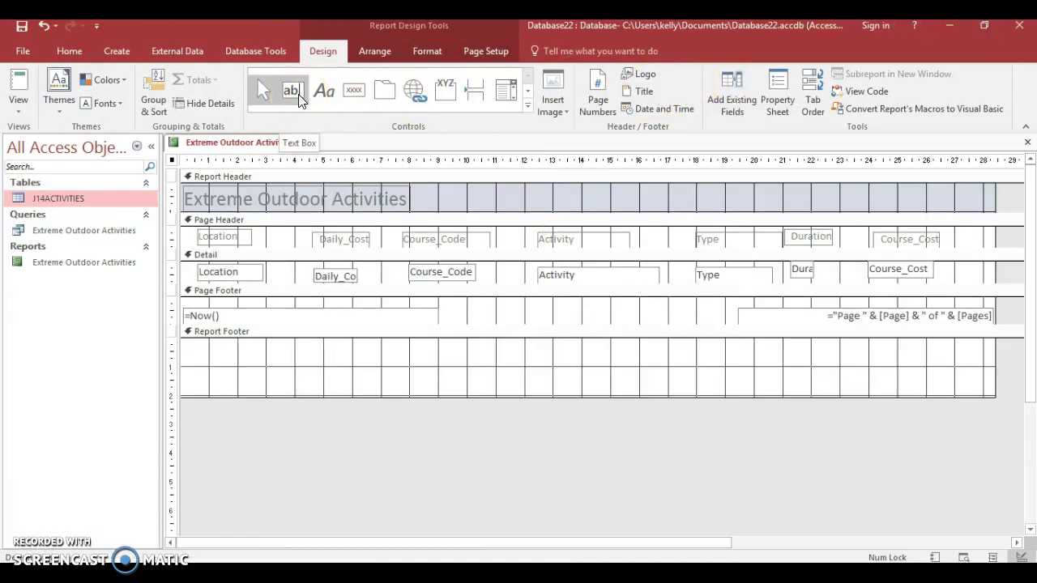
pyautogui.click(294, 91)
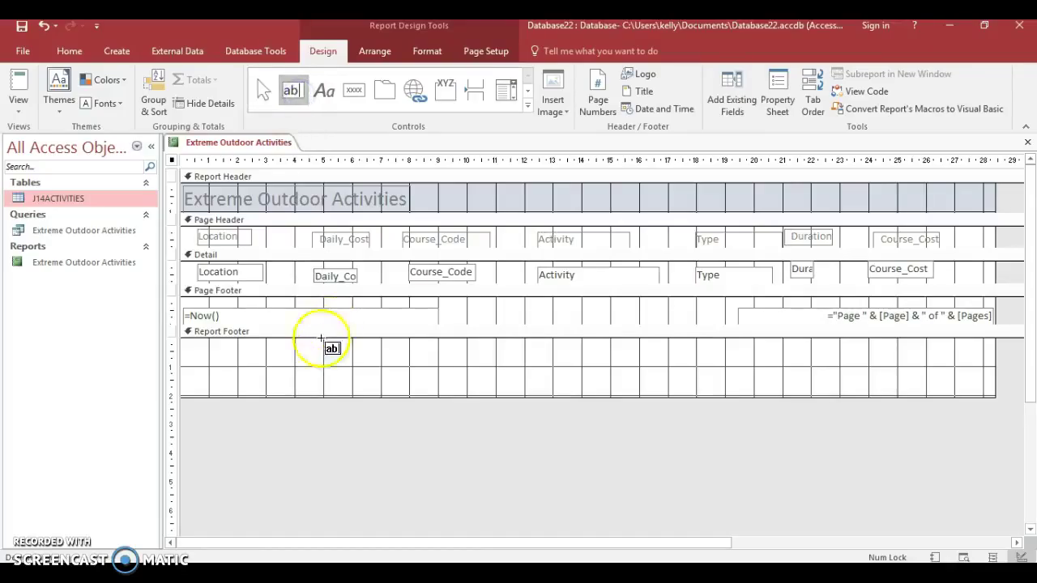
pyautogui.moveTo(295, 351); pyautogui.dragTo(401, 366)
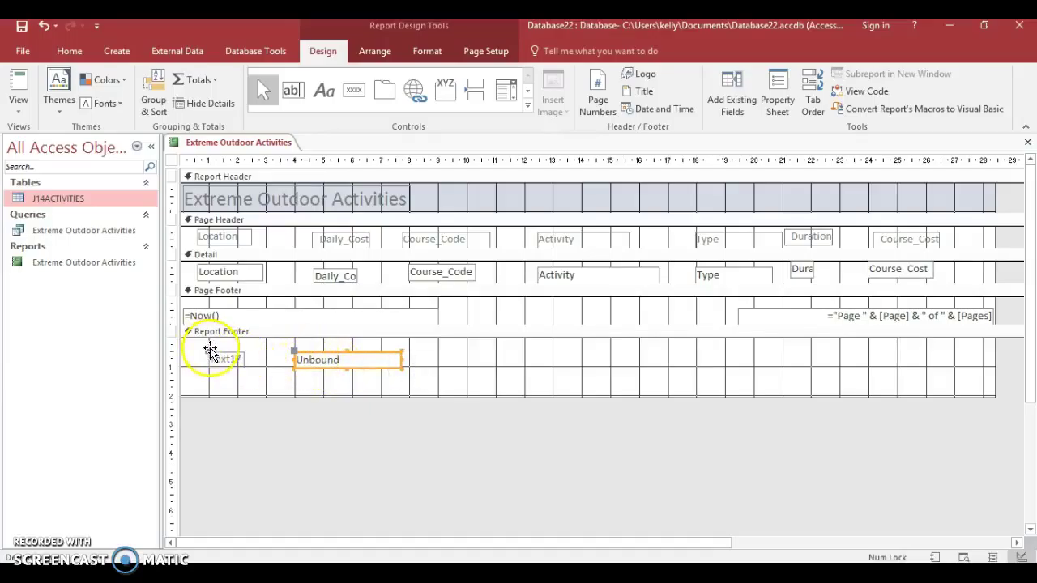
pyautogui.moveTo(210, 353); pyautogui.dragTo(238, 351)
# Enter the expression =average([Daily_Cost]) in the unbound text box in the Report Footer.
pyautogui.click(259, 356)
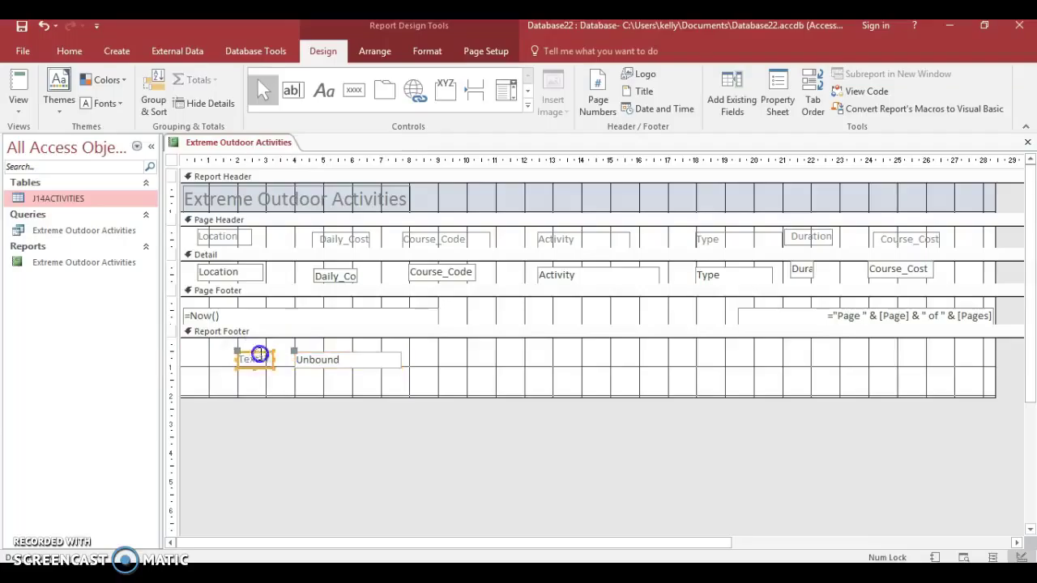
pyautogui.click(260, 359)
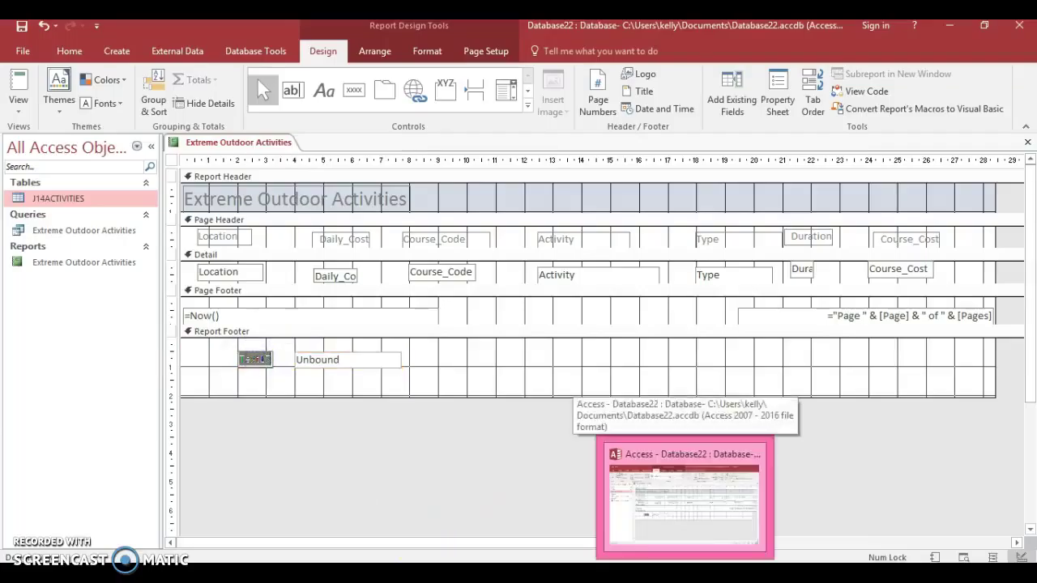
pyautogui.click(342, 358)
pyautogui.click(347, 360)
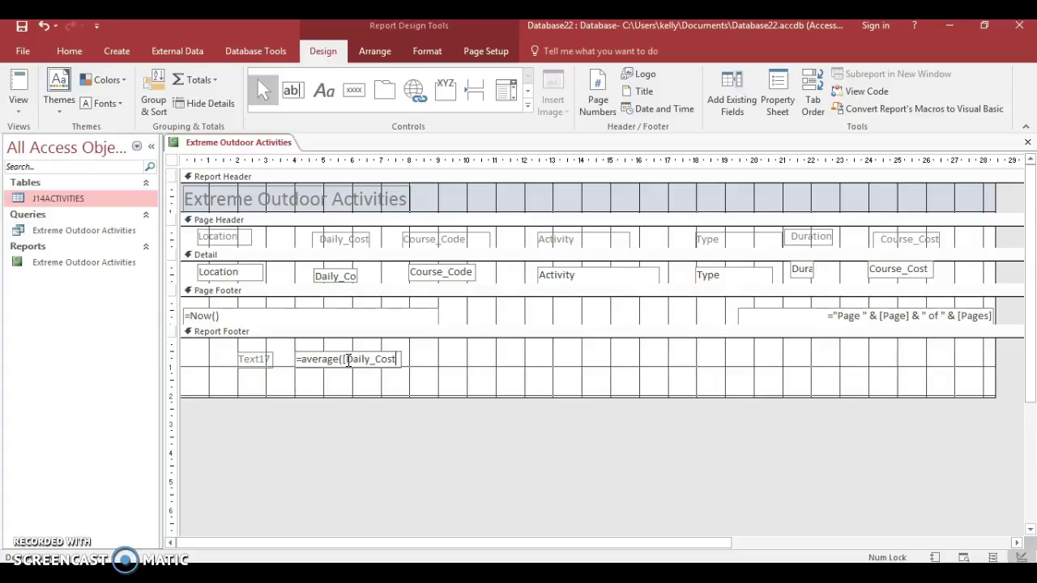
pyautogui.write(')')
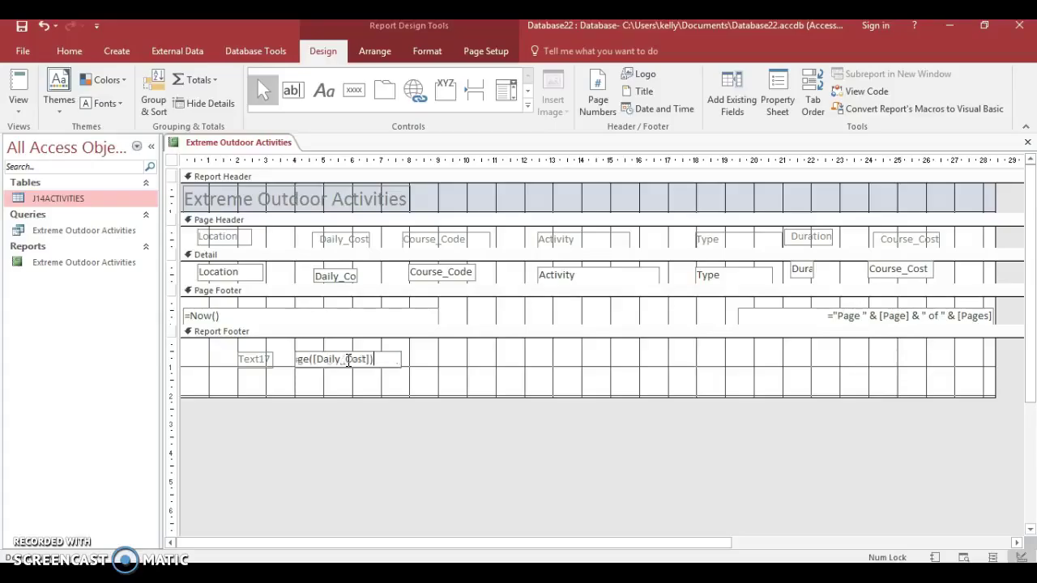
# Change the caption of the Report Footer text box's label to Average Cost per Day, with the question paper in view.
pyautogui.click(263, 360)
pyautogui.doubleClick(262, 360)
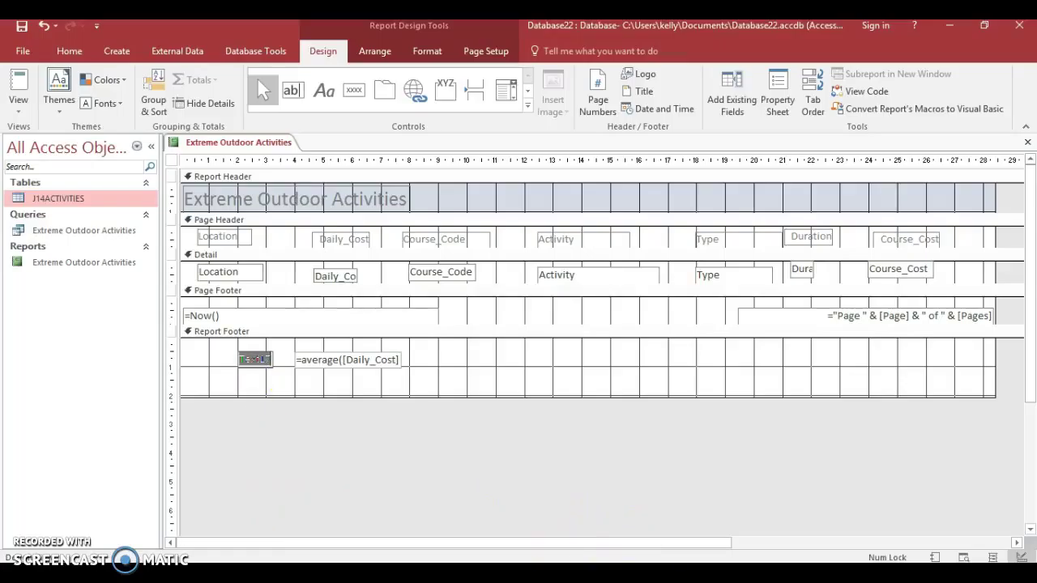
pyautogui.click(985, 26)
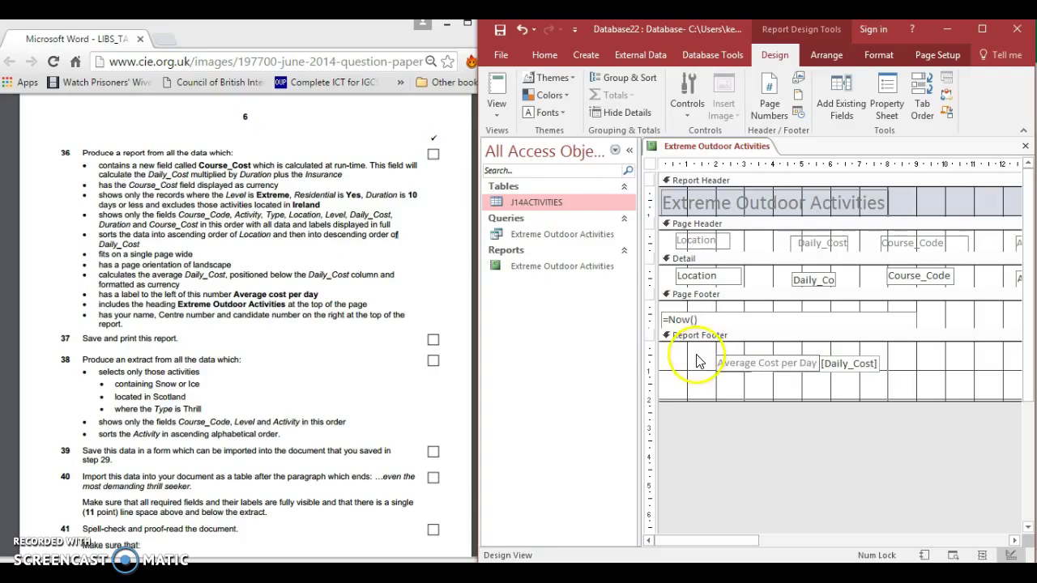
# Move the Average Cost per Day label clear of the average expression and shift the text box further under the Daily_Cost column.
pyautogui.click(815, 362)
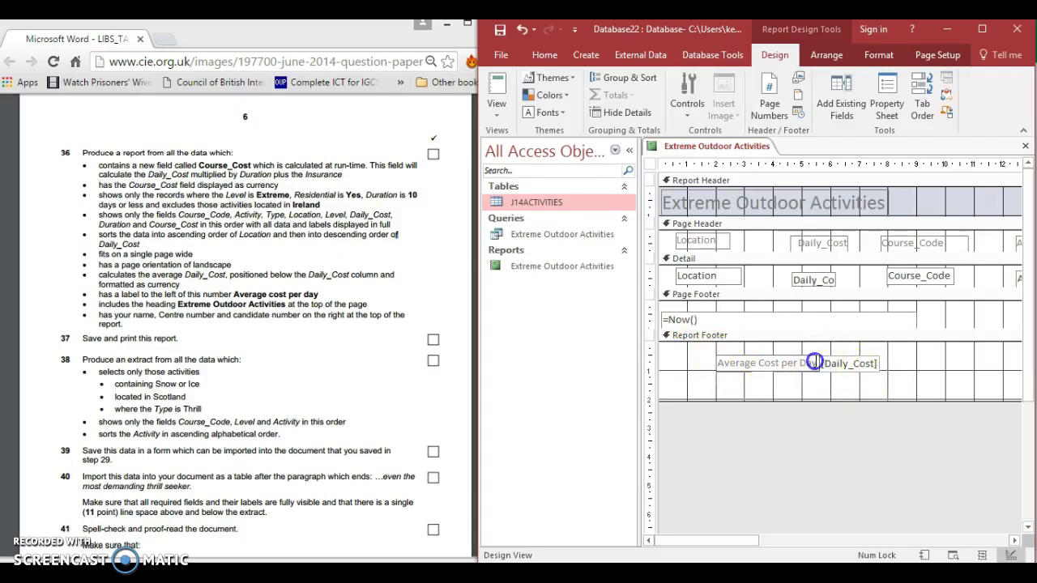
pyautogui.moveTo(815, 362)
pyautogui.mouseDown()
pyautogui.moveTo(658, 364)
pyautogui.moveTo(670, 363)
pyautogui.mouseUp()
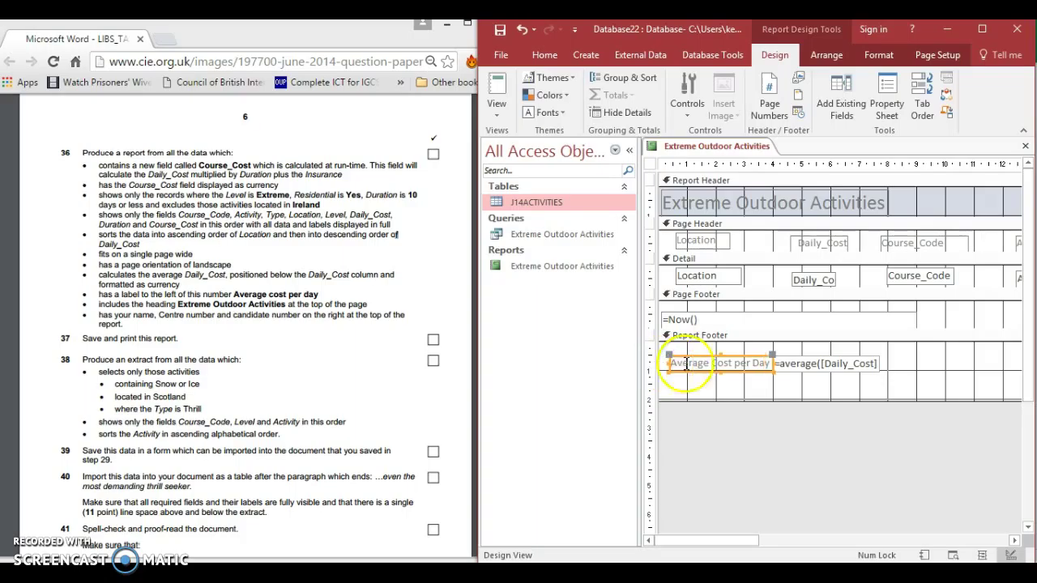
pyautogui.click(802, 364)
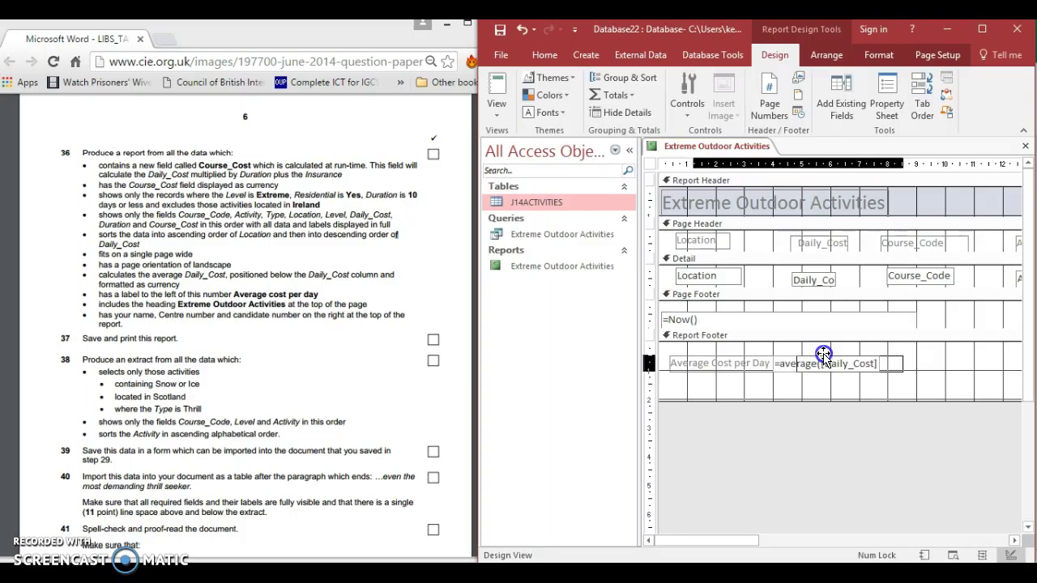
pyautogui.moveTo(801, 356); pyautogui.dragTo(823, 356)
# Adjust the Average Cost per Day label's edges to fit its text, leaving a small gap before the average text box.
pyautogui.click(679, 363)
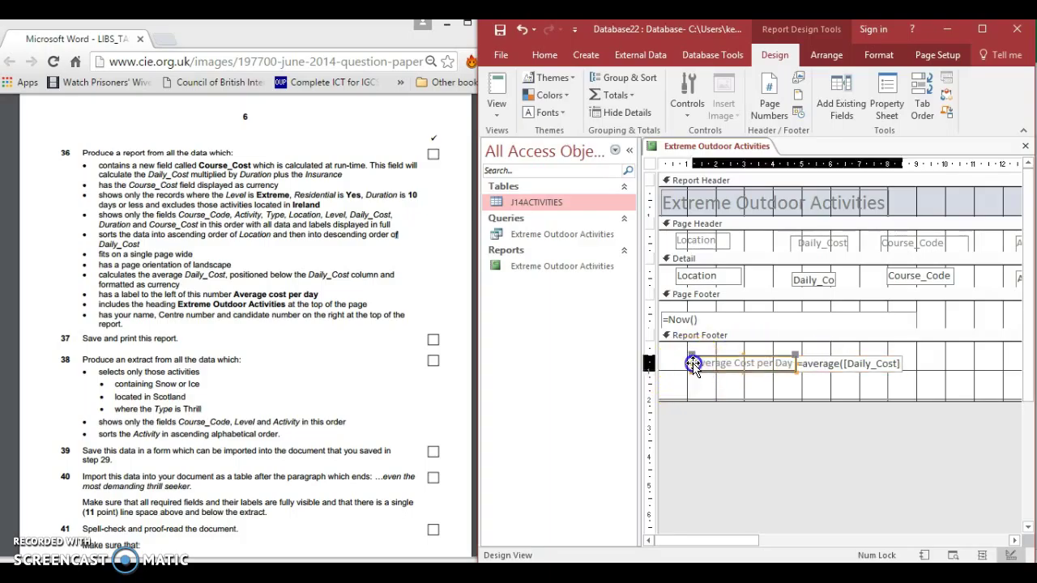
pyautogui.moveTo(677, 363); pyautogui.dragTo(671, 364)
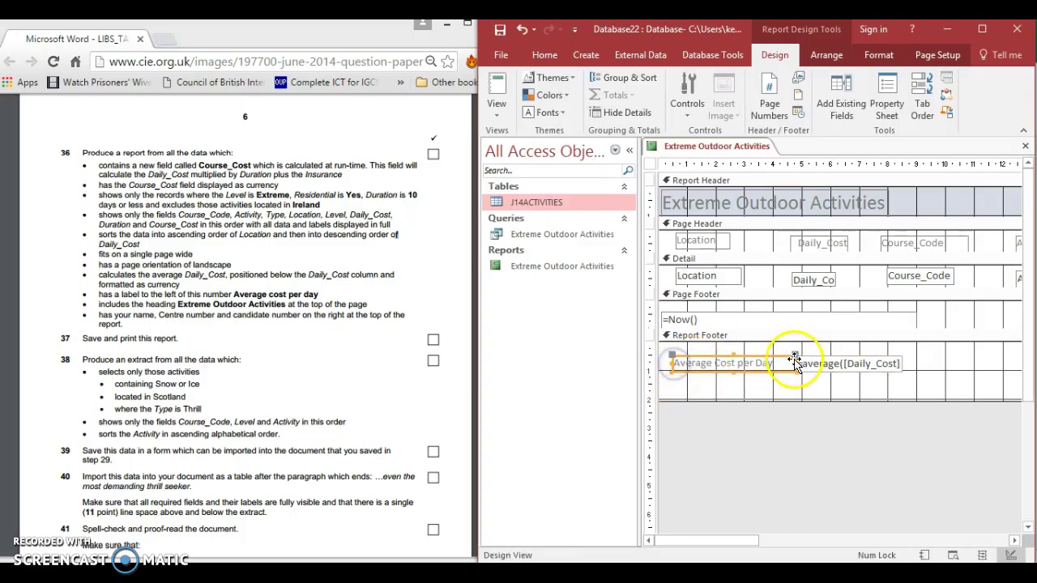
pyautogui.moveTo(793, 364); pyautogui.dragTo(780, 364)
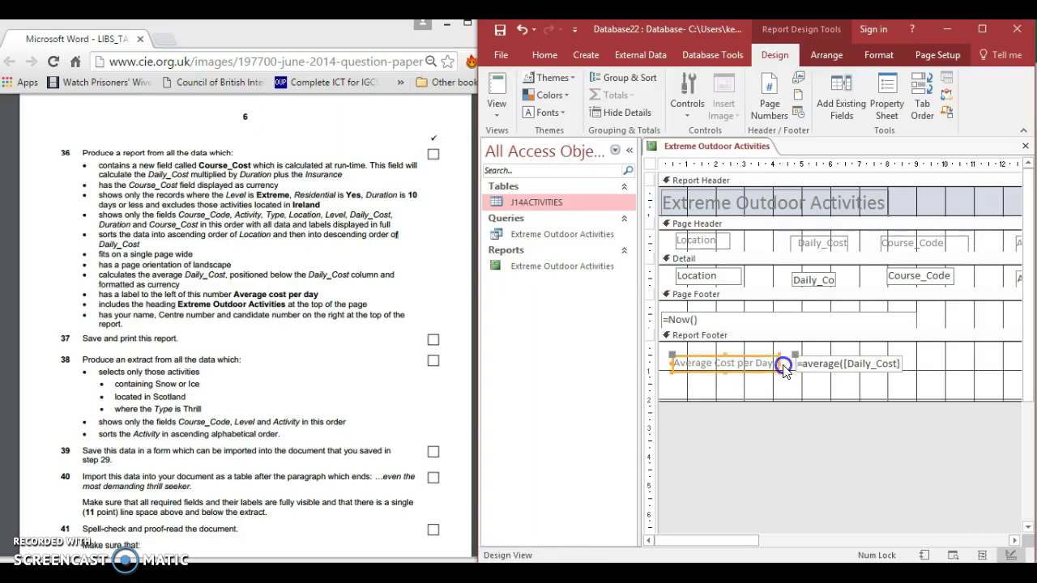
pyautogui.click(813, 378)
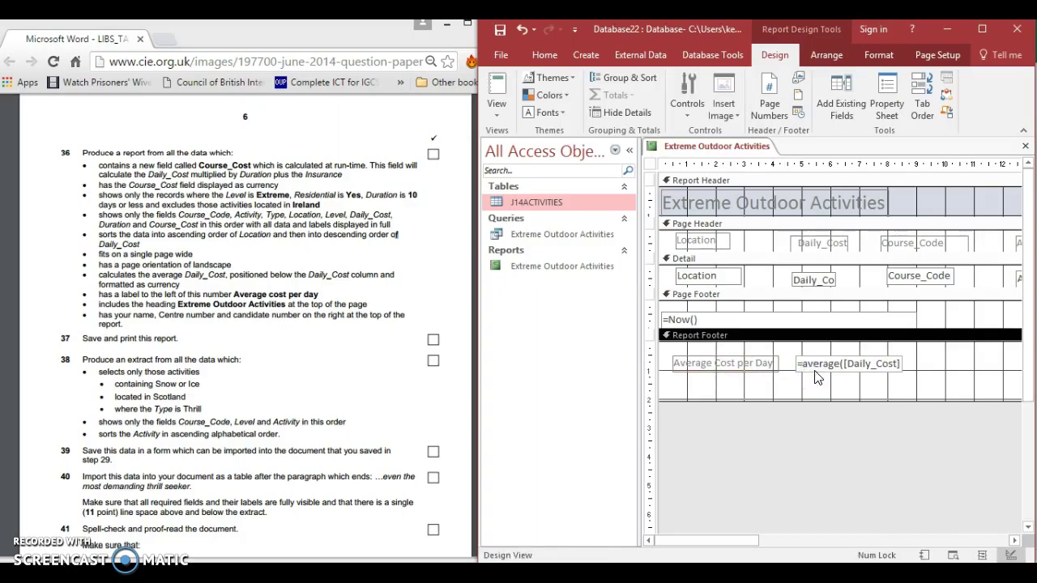